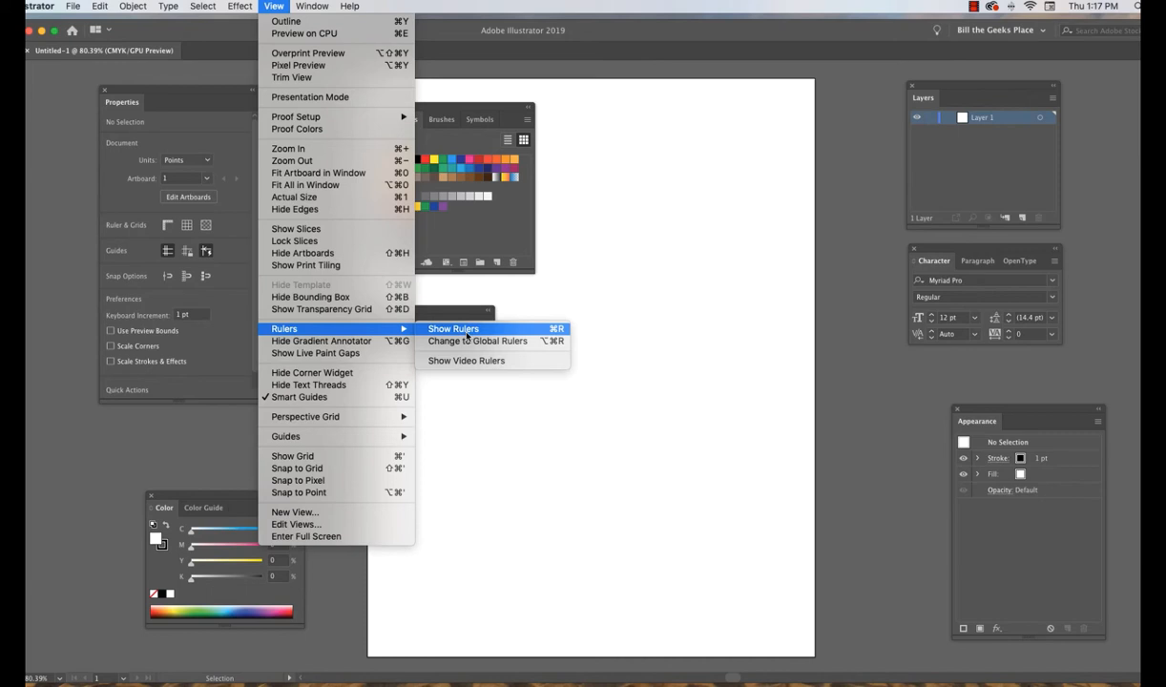
Step: Show the rulers and change their units to inches
{"action": "left_click", "coordinate": [467, 331]}
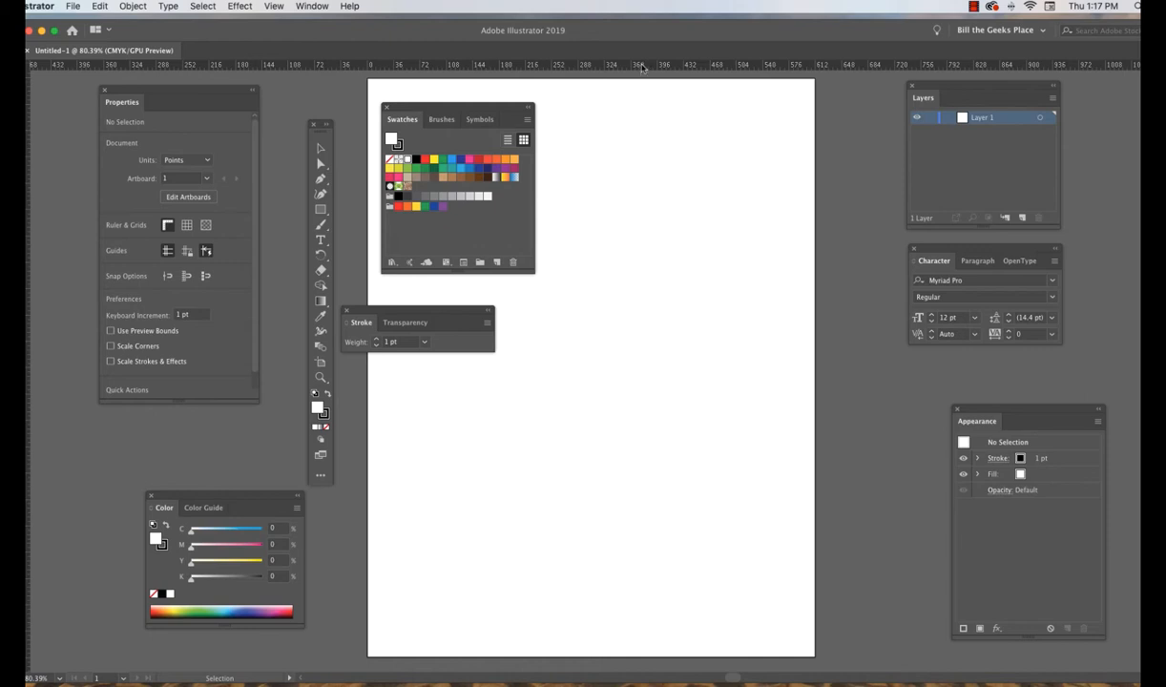
{"action": "right_click", "coordinate": [643, 67]}
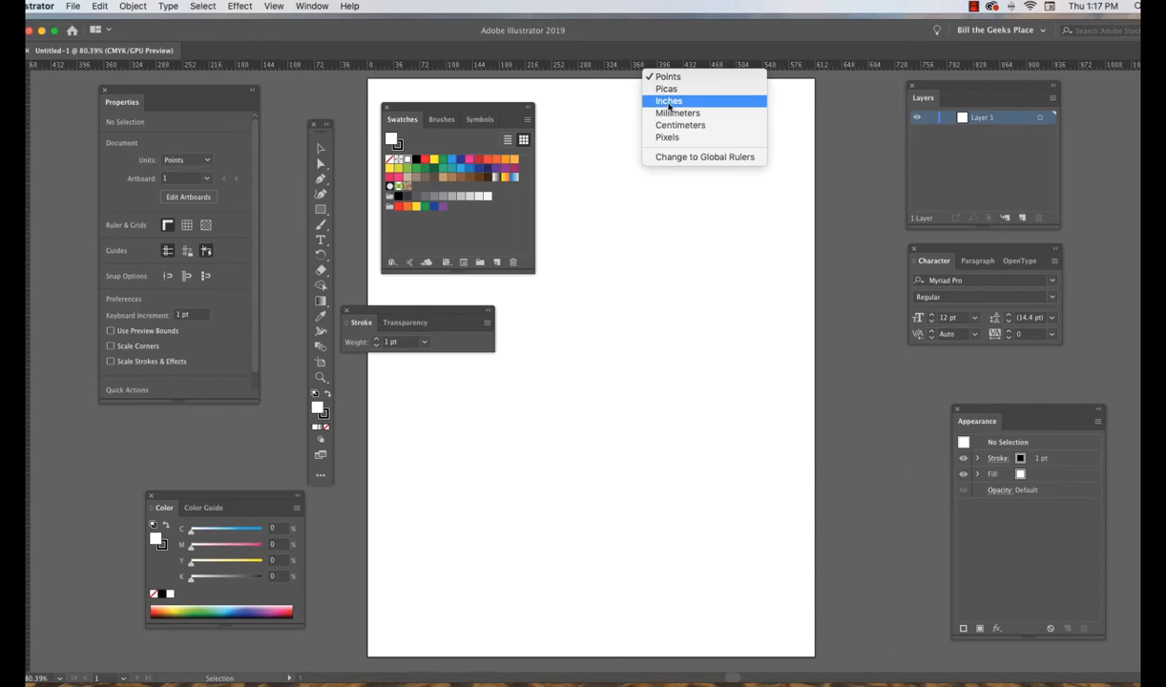
{"action": "left_click", "coordinate": [668, 102]}
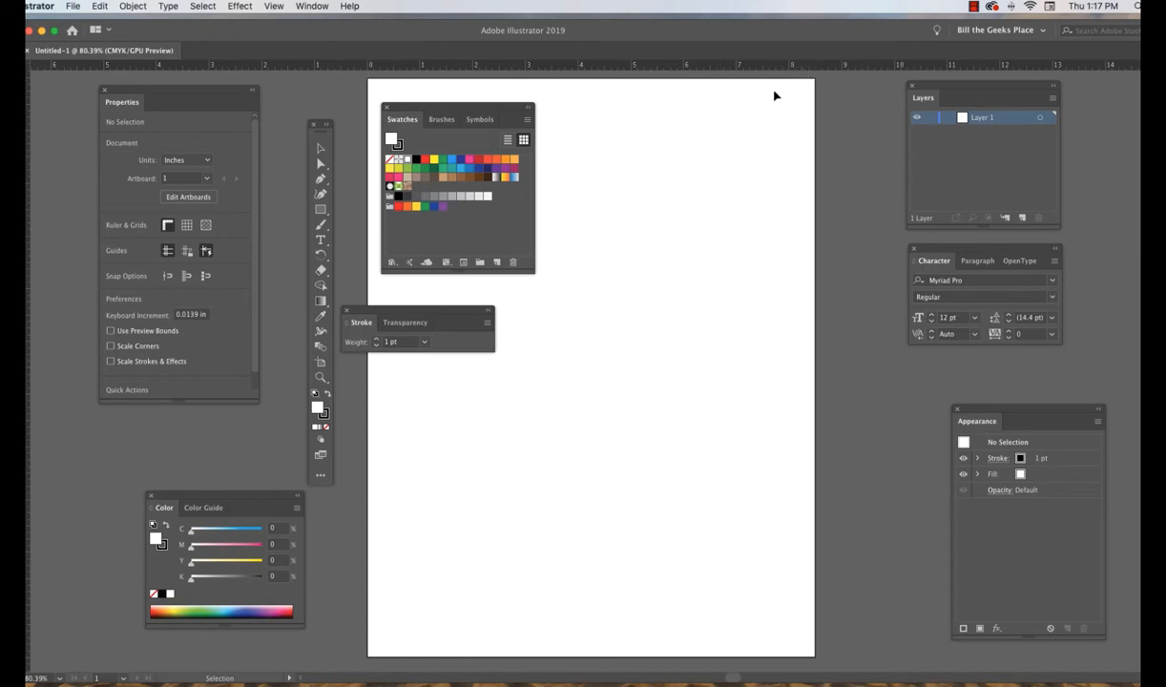
Step: Move the Layers panel onto the artboard, place the Swatches panel over the artboard's upper-right edge, and close the Character panel
{"action": "left_click_drag", "start_coordinate": [449, 32], "coordinate": [455, 29]}
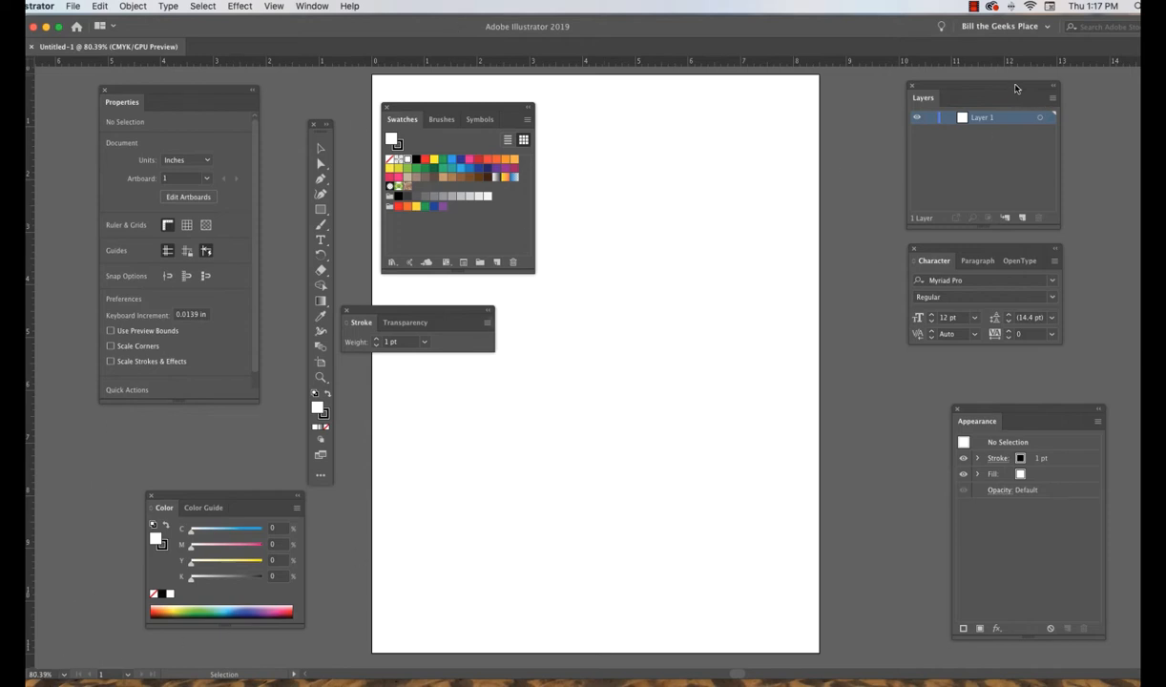
{"action": "left_click_drag", "start_coordinate": [1016, 92], "coordinate": [725, 148]}
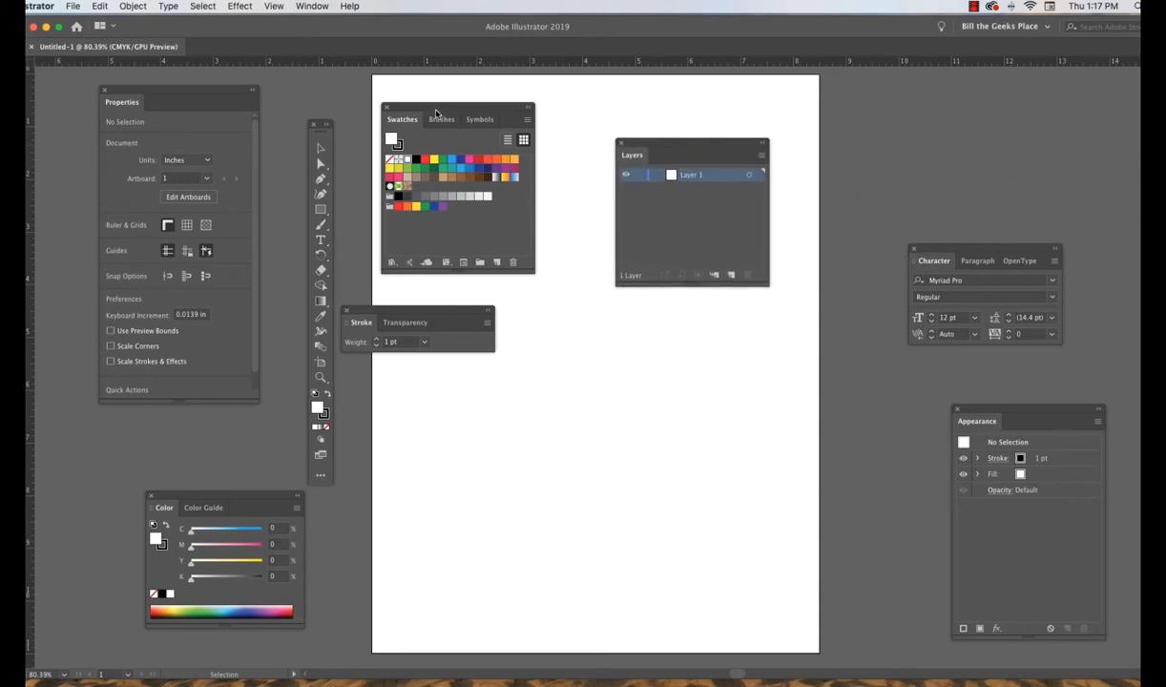
{"action": "left_click_drag", "start_coordinate": [491, 109], "coordinate": [926, 88]}
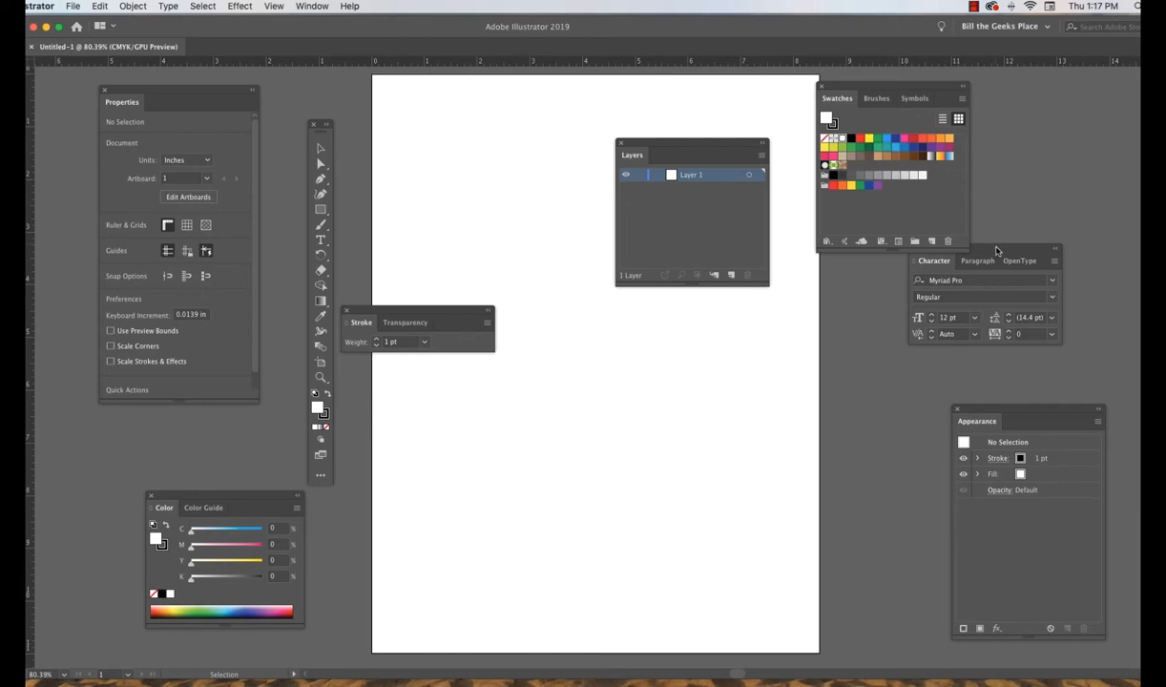
{"action": "left_click_drag", "start_coordinate": [936, 249], "coordinate": [925, 280]}
{"action": "left_click", "coordinate": [904, 281]}
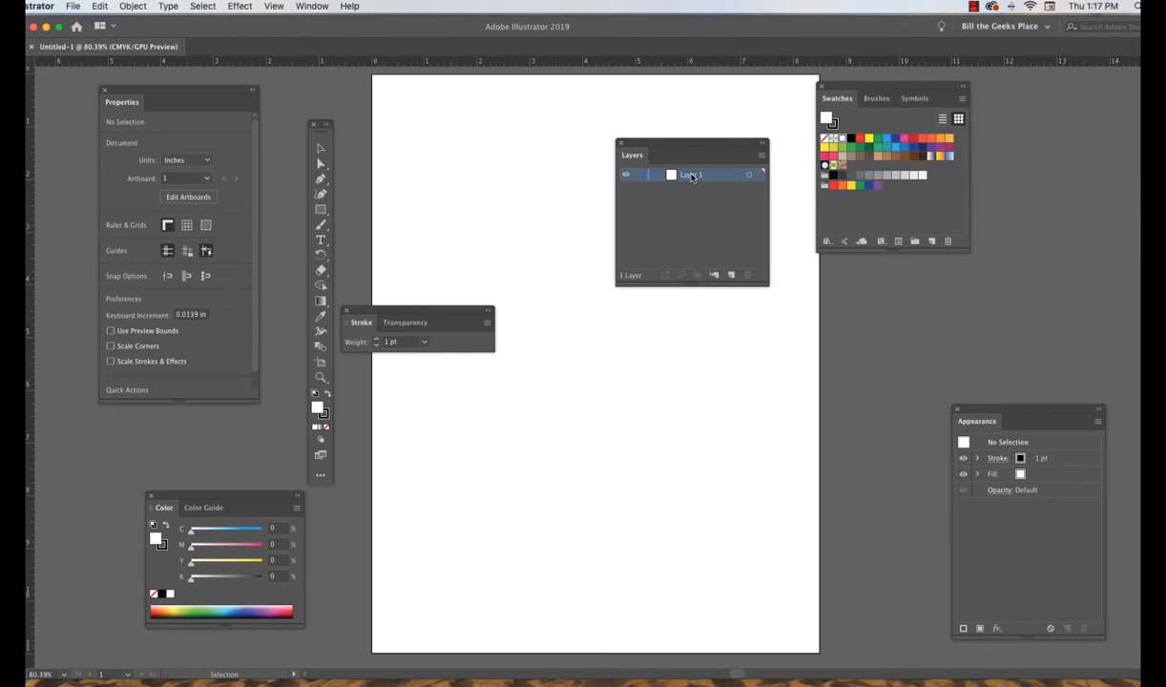
Step: Collapse and re-expand the Layers panel, then lengthen it and move it below the Swatches panel
{"action": "double_click", "coordinate": [631, 156]}
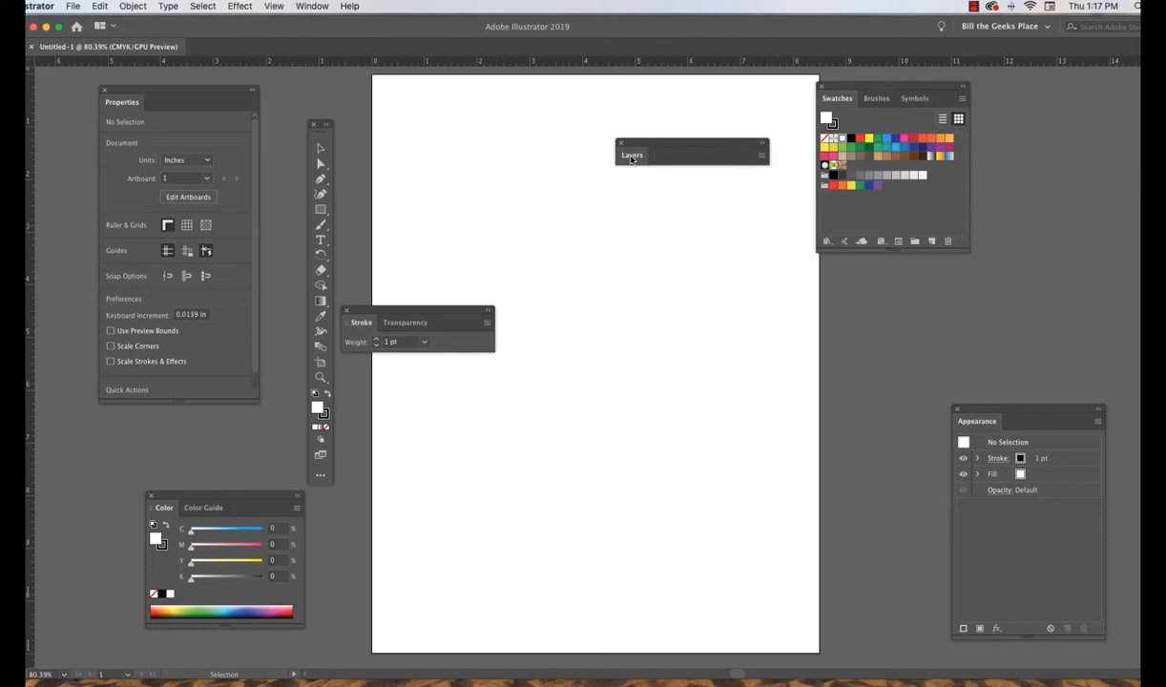
{"action": "double_click", "coordinate": [631, 157]}
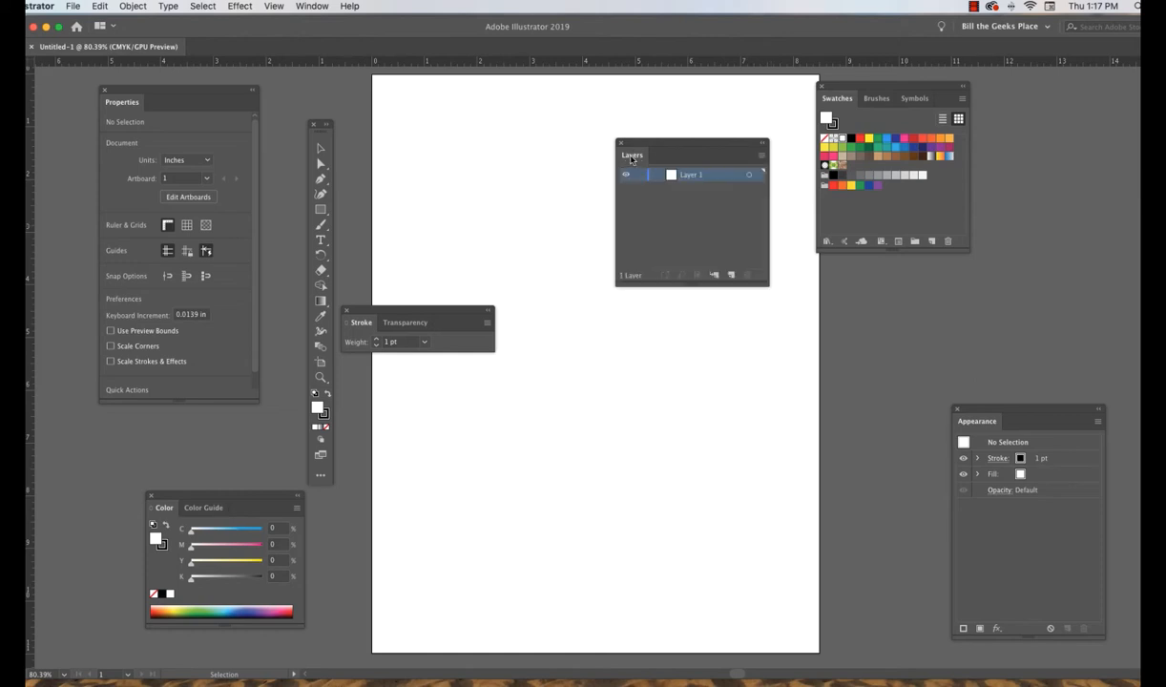
{"action": "left_click_drag", "start_coordinate": [695, 286], "coordinate": [695, 394]}
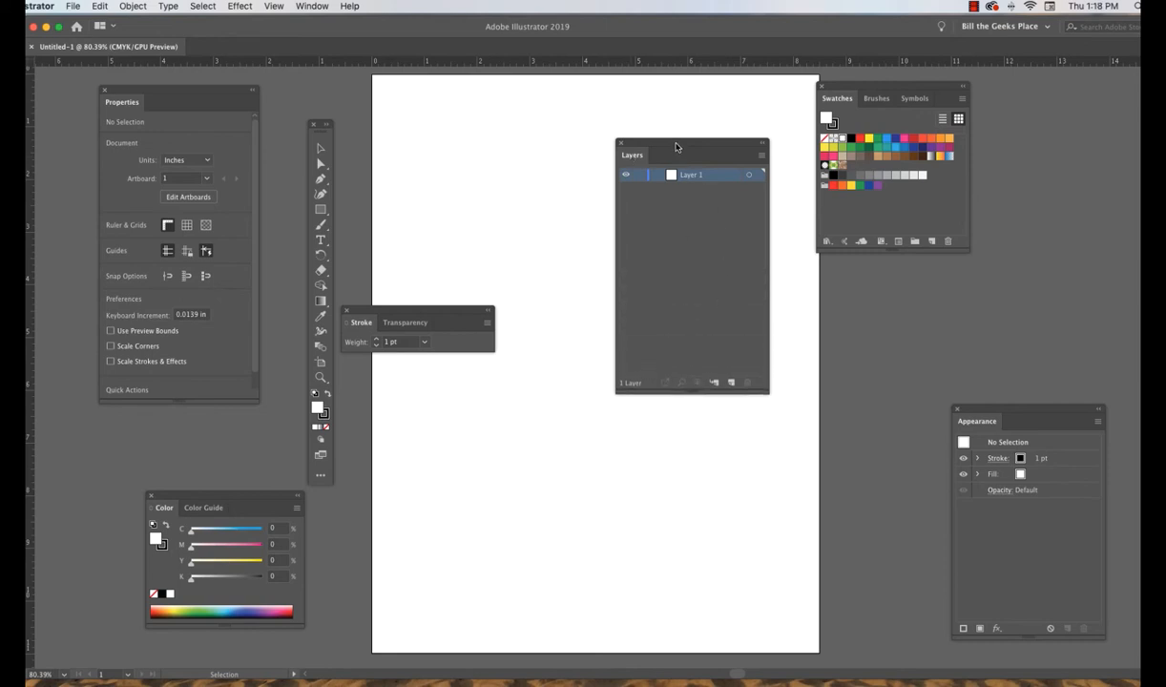
{"action": "left_click_drag", "start_coordinate": [647, 139], "coordinate": [770, 295]}
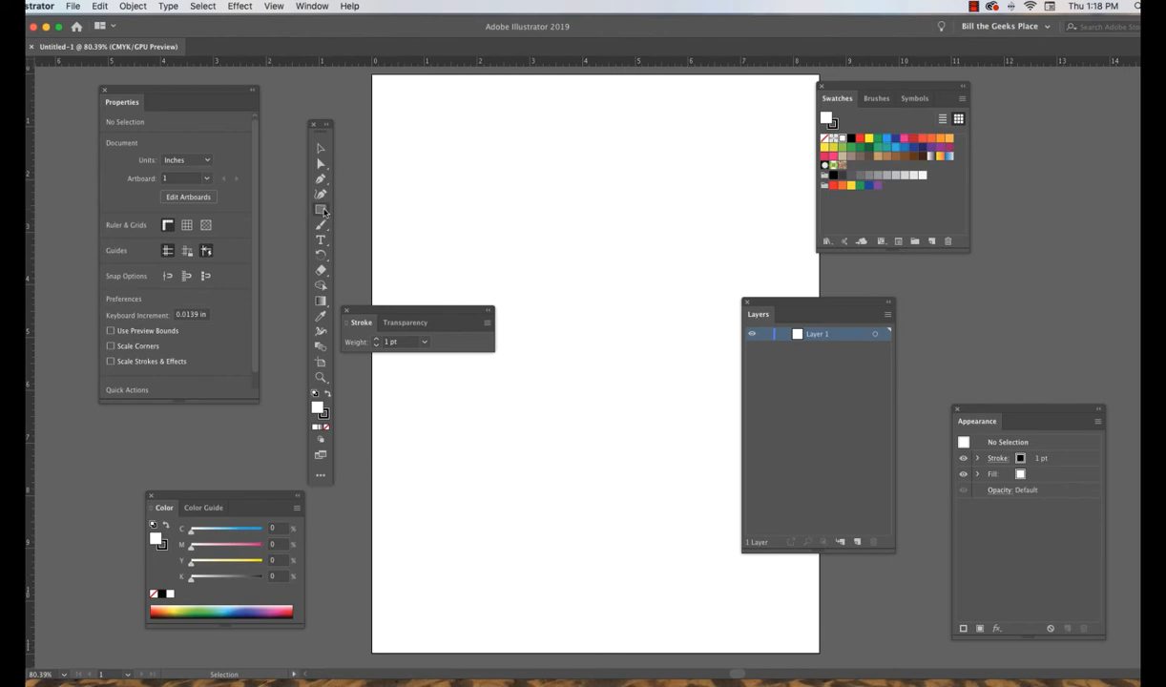
Step: Draw a yellow-filled ellipse about 2.85 in wide and 2.57 in high in the upper middle of the artboard
{"action": "left_click_drag", "start_coordinate": [323, 212], "coordinate": [352, 228]}
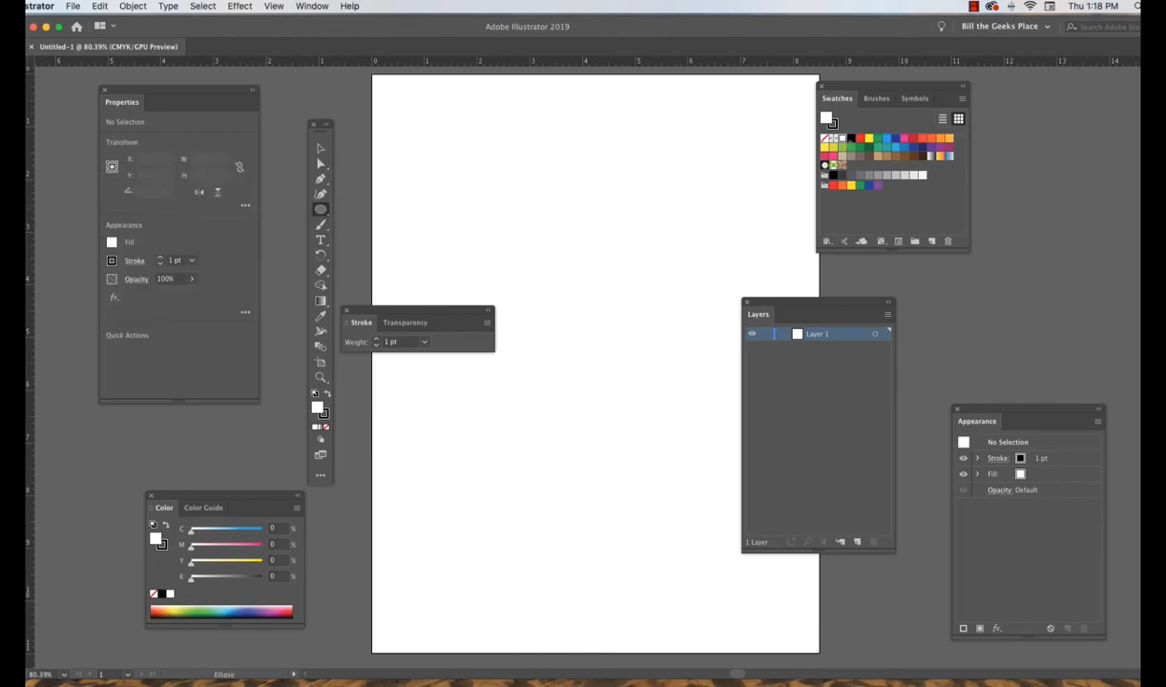
{"action": "left_click", "coordinate": [860, 140]}
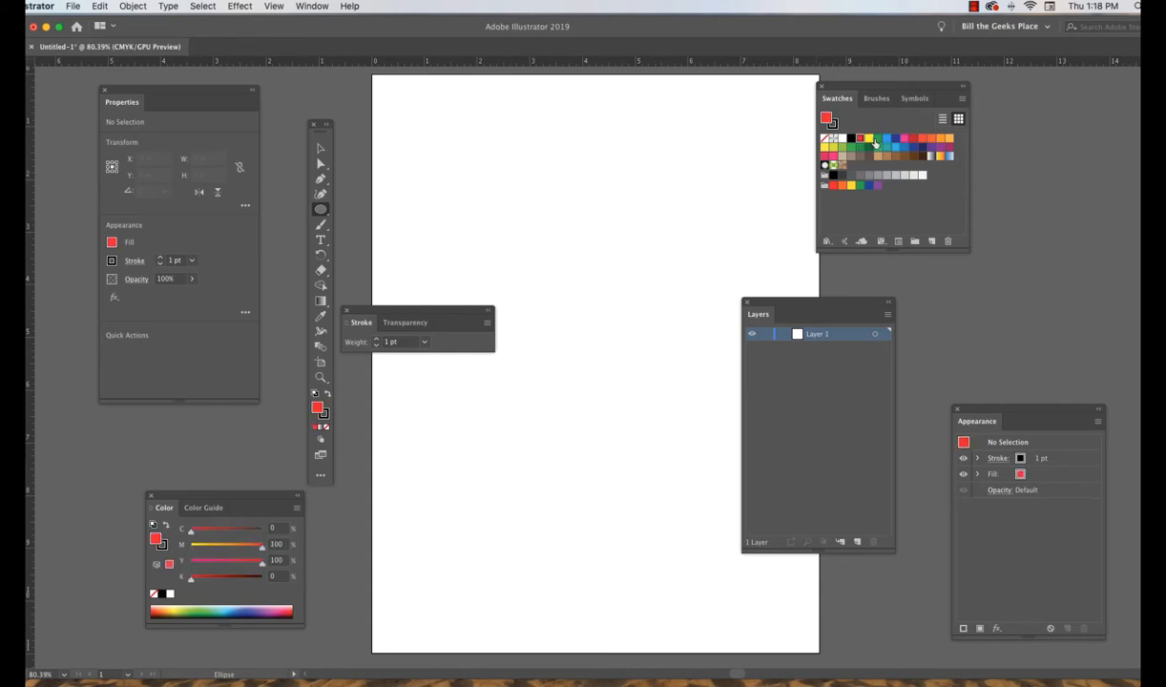
{"action": "left_click", "coordinate": [869, 140]}
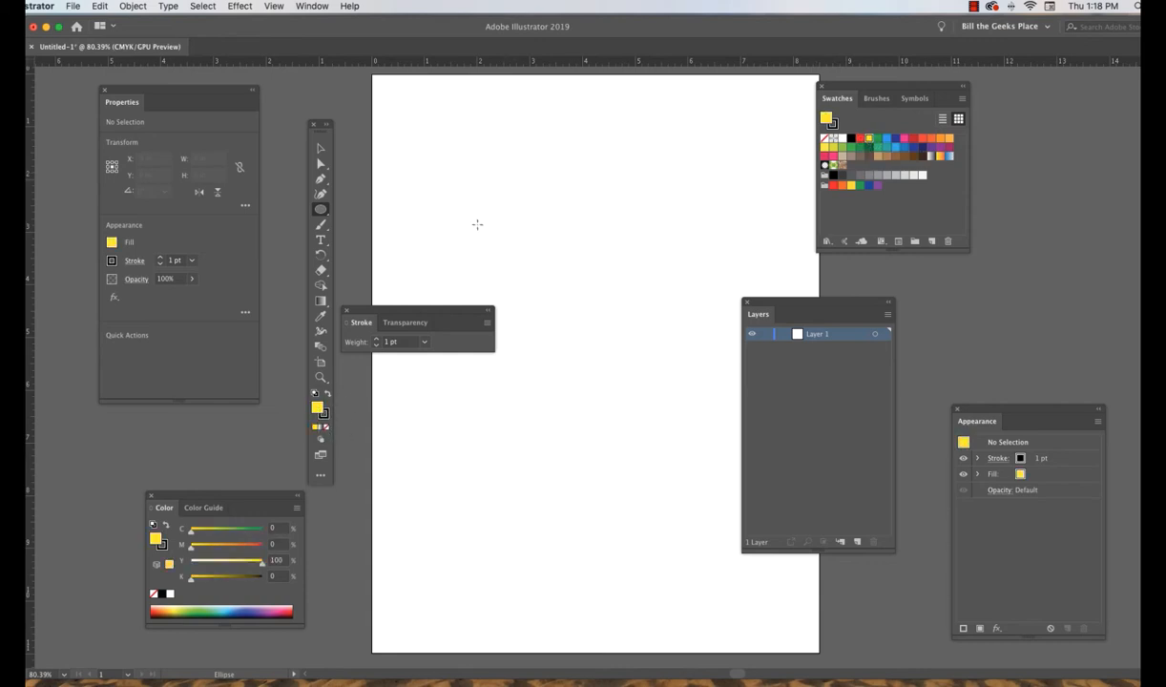
{"action": "left_click_drag", "start_coordinate": [482, 216], "coordinate": [632, 353]}
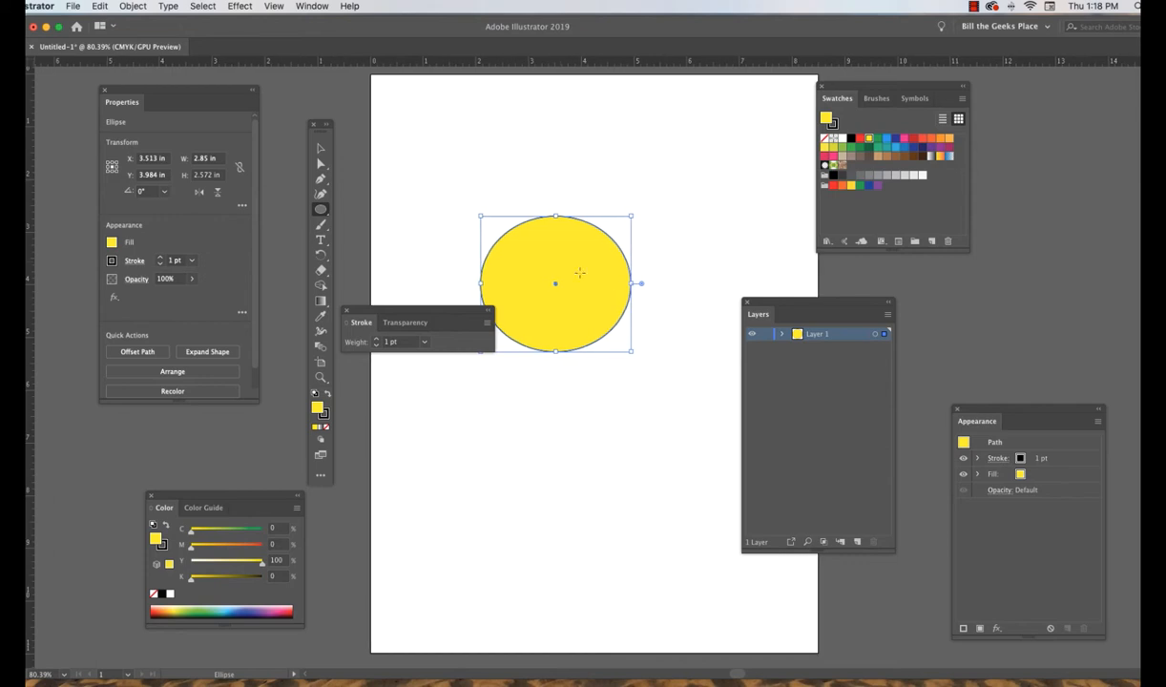
Step: Rename Layer 1 as yellow
{"action": "double_click", "coordinate": [819, 334]}
{"action": "type", "text": "yellow"}
{"action": "key", "text": "Return"}
Step: Duplicate the ellipse into five spread across the artboard, positioning the upper-left copy fully inside the artboard
{"action": "left_click", "coordinate": [320, 148]}
{"action": "left_click_drag", "start_coordinate": [556, 326], "coordinate": [444, 159]}
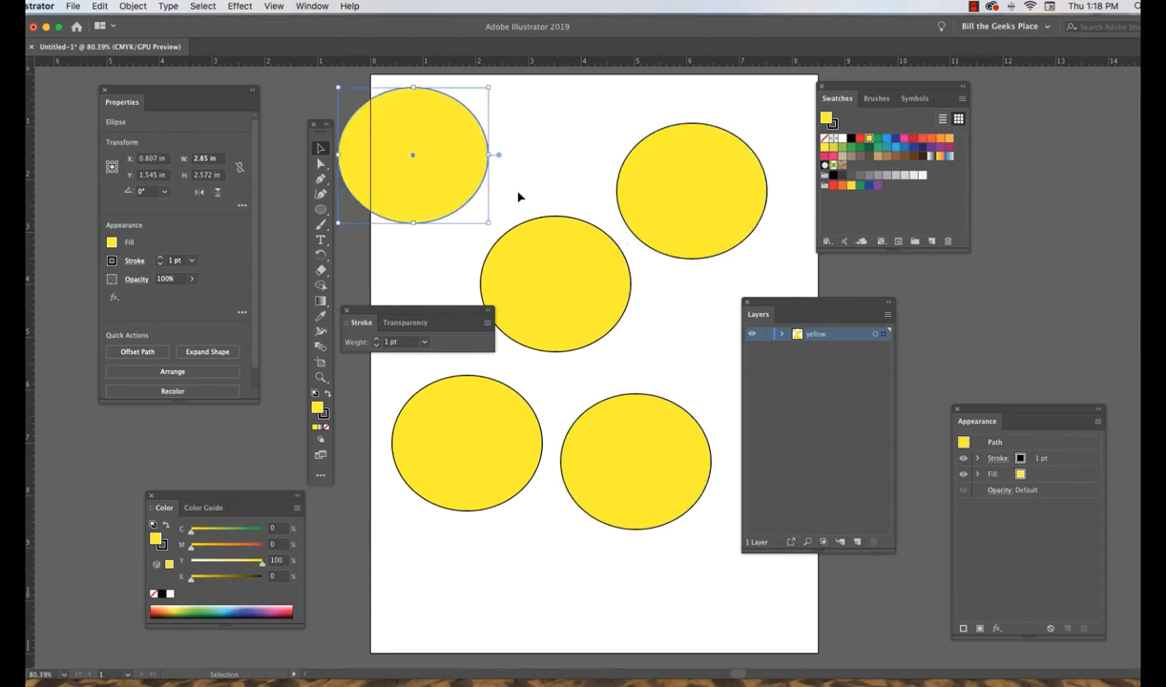
{"action": "left_click", "coordinate": [698, 334]}
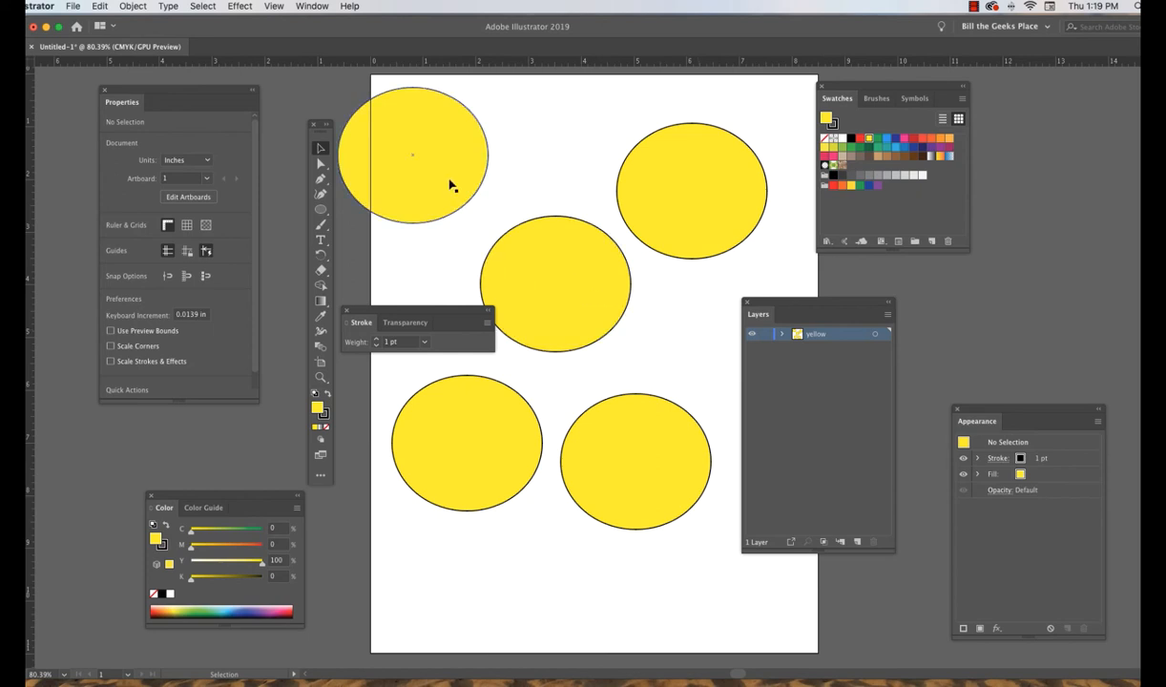
{"action": "left_click_drag", "start_coordinate": [450, 183], "coordinate": [491, 185]}
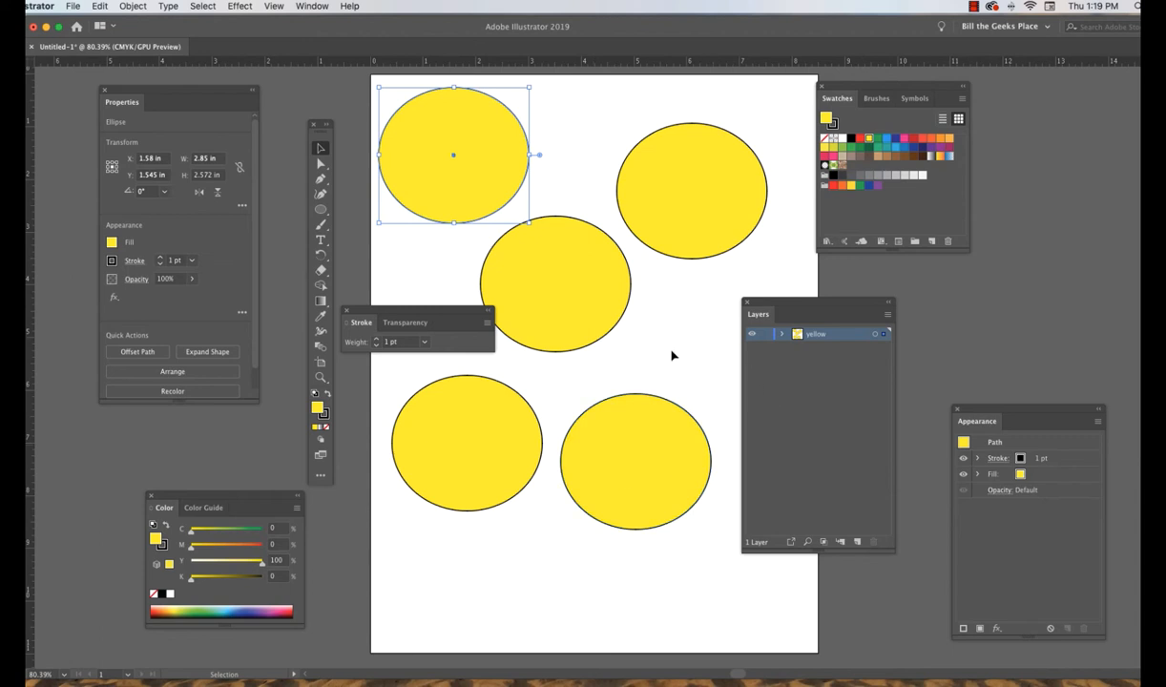
Step: Expand the yellow layer and fill the central ellipse with CMYK Magenta and the lower-right ellipse with light blue
{"action": "left_click", "coordinate": [781, 335]}
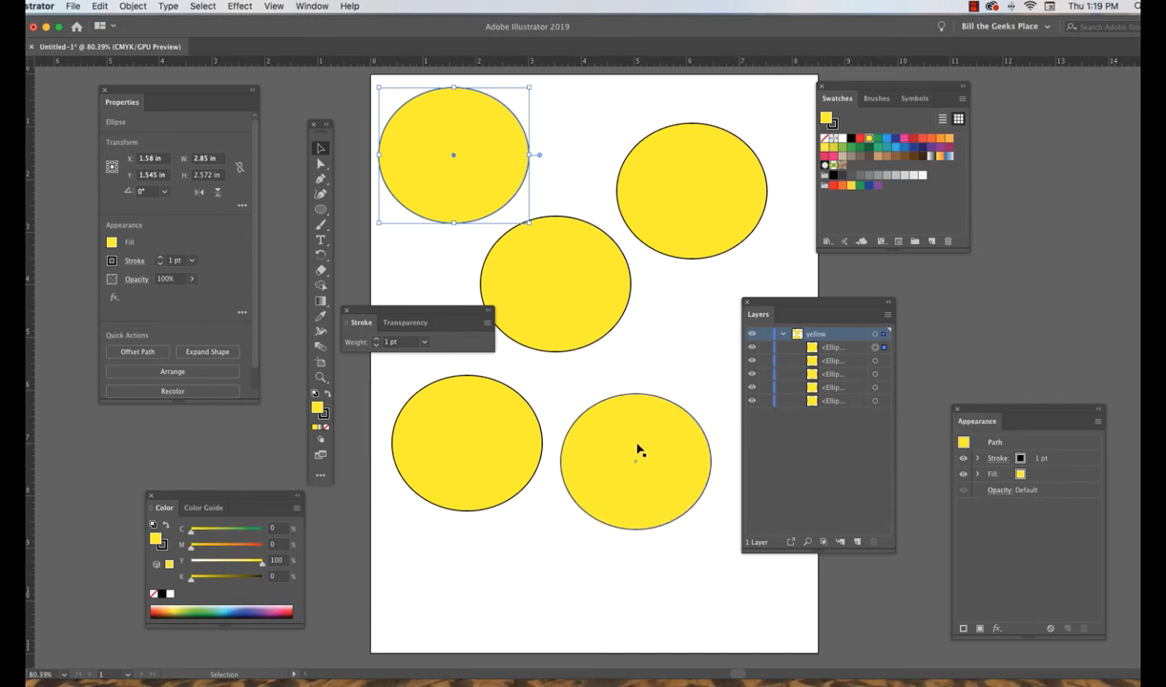
{"action": "left_click", "coordinate": [691, 201]}
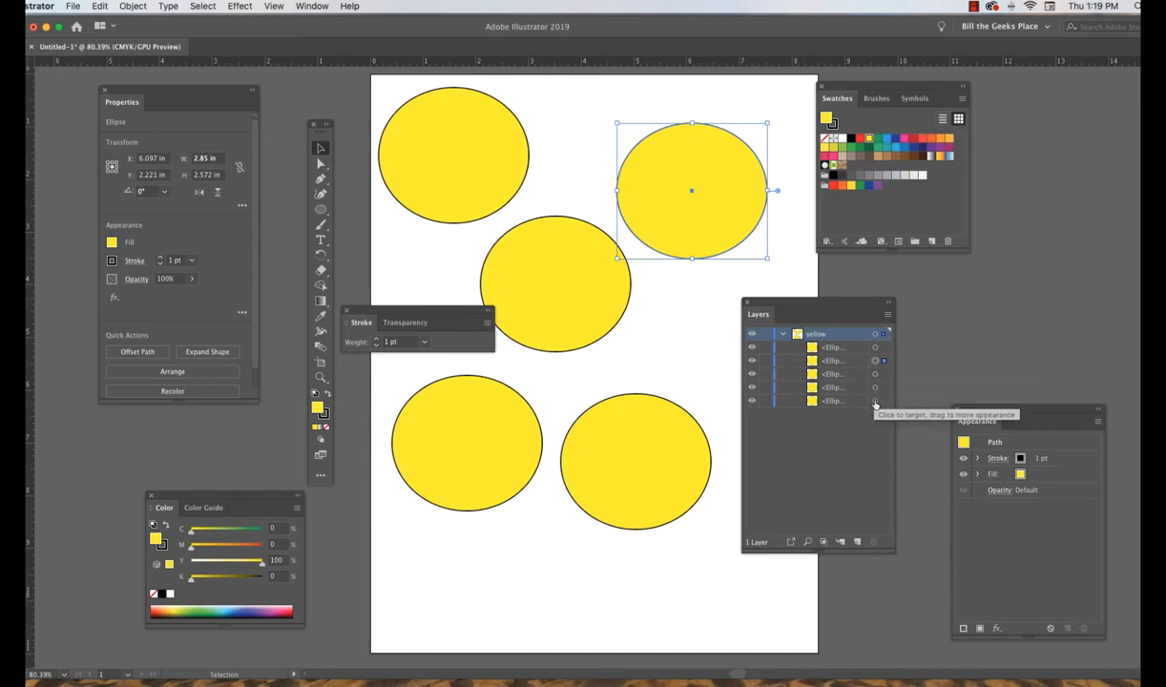
{"action": "left_click", "coordinate": [876, 401]}
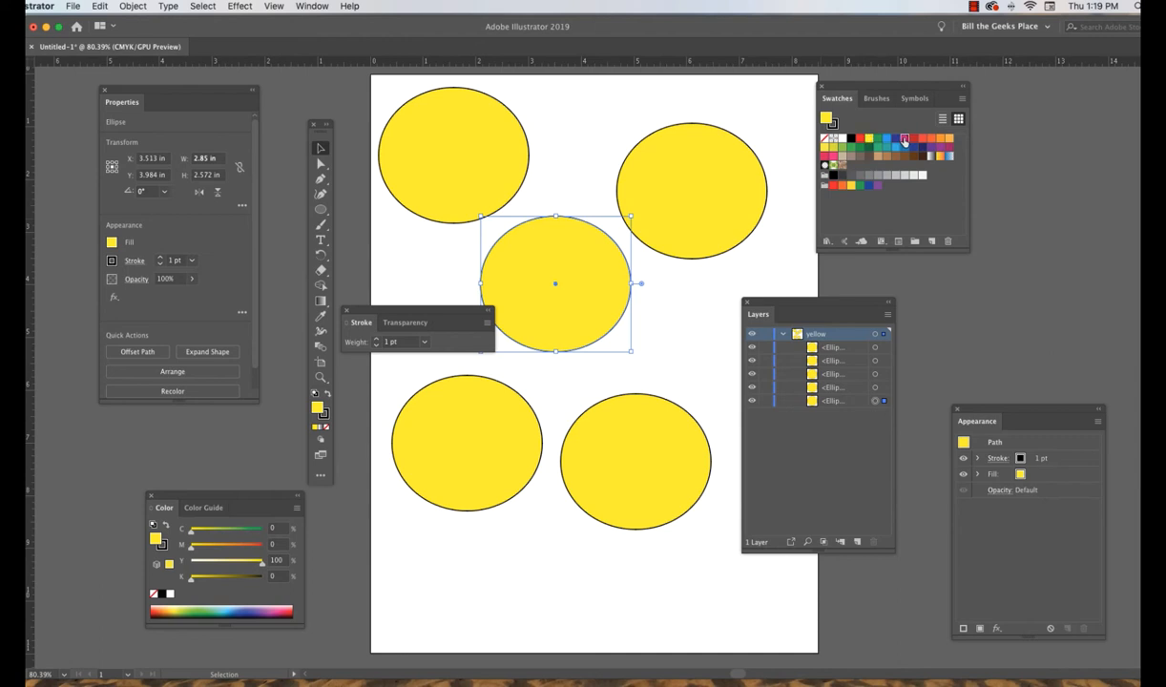
{"action": "left_click", "coordinate": [904, 139]}
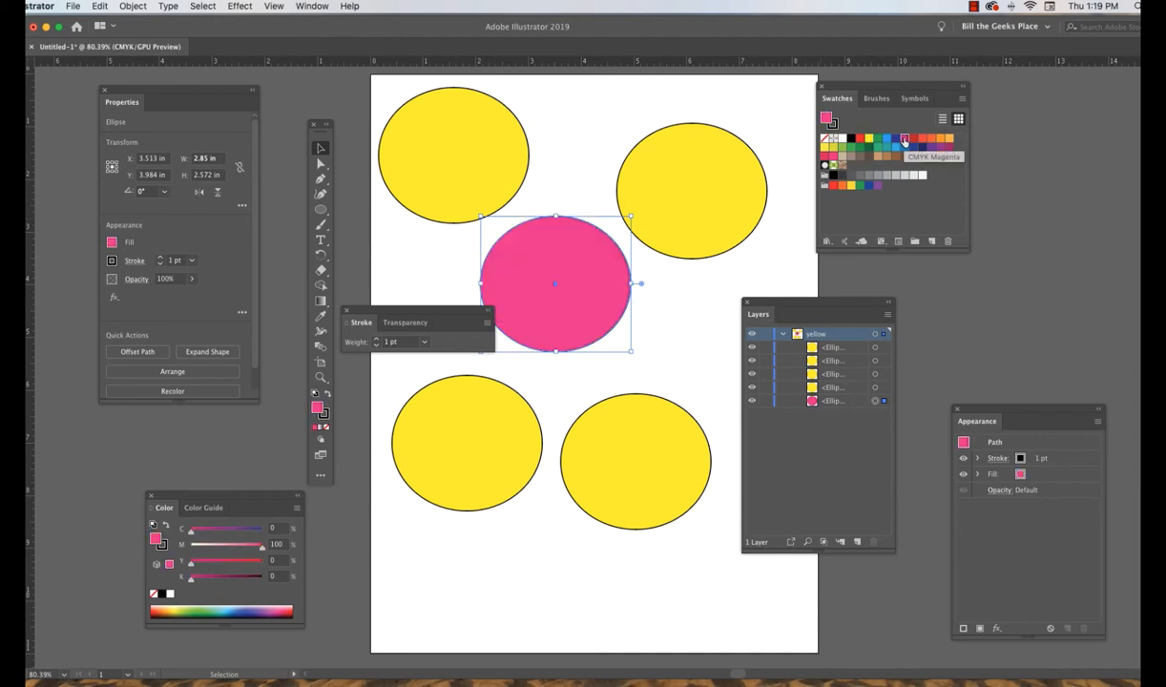
{"action": "left_click", "coordinate": [876, 374]}
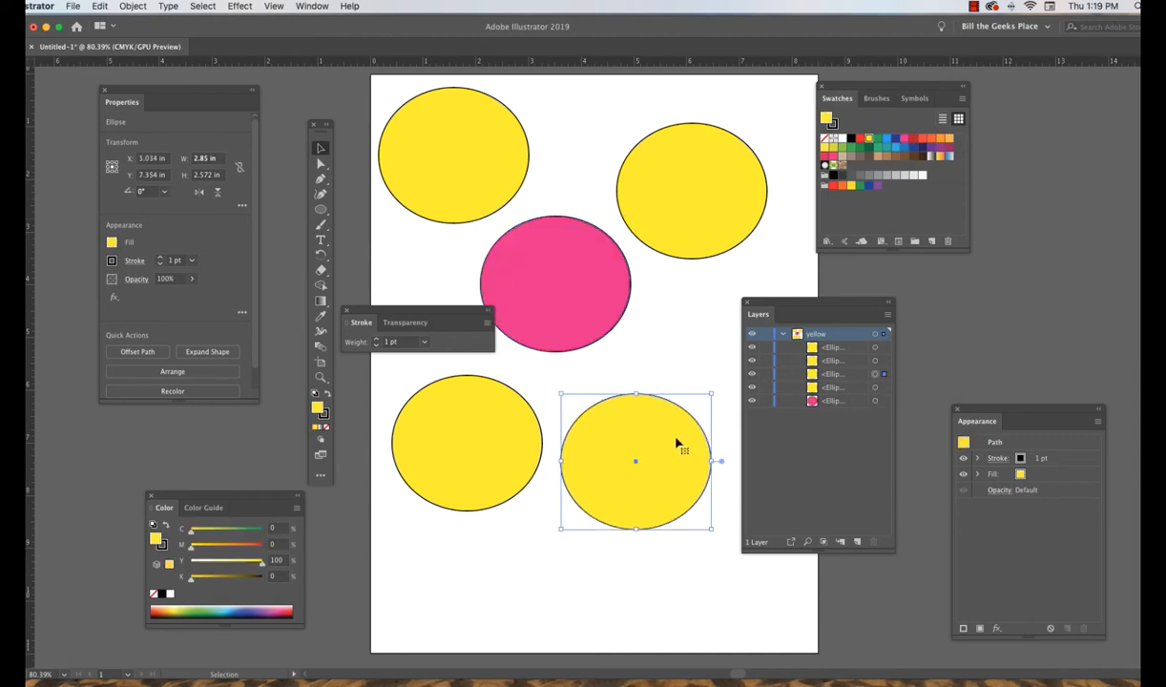
{"action": "left_click", "coordinate": [895, 148]}
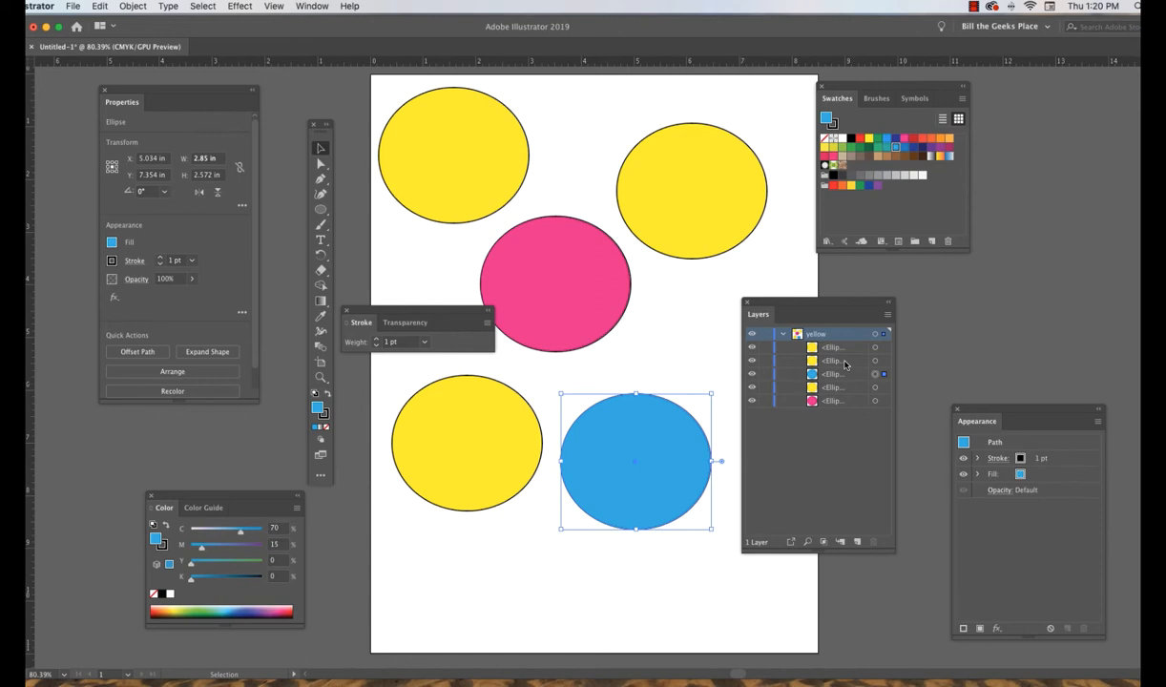
Step: Paint five black freehand lines and a small loop around the ellipses with the Paintbrush tool on the yellow layer
{"action": "left_click", "coordinate": [784, 335]}
{"action": "left_click", "coordinate": [782, 335]}
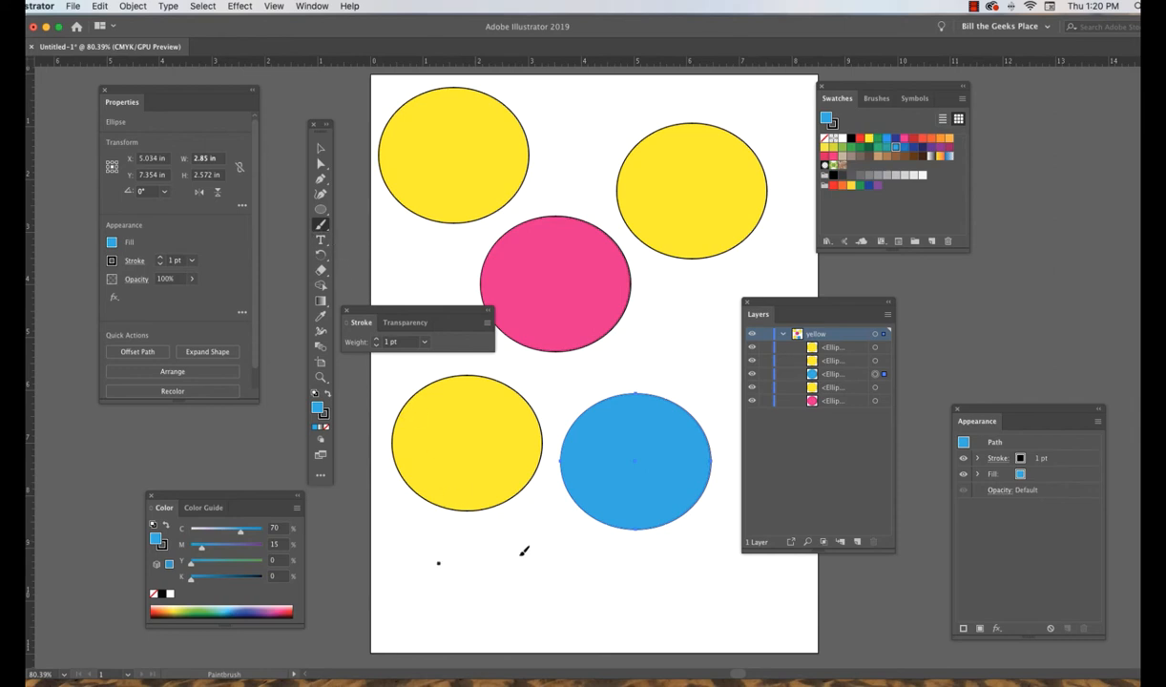
{"action": "mouse_move", "coordinate": [438, 563]}
{"action": "left_mouse_down"}
{"action": "mouse_move", "coordinate": [472, 560]}
{"action": "mouse_move", "coordinate": [508, 589]}
{"action": "mouse_move", "coordinate": [618, 598]}
{"action": "left_mouse_up"}
{"action": "left_click_drag", "start_coordinate": [558, 531], "coordinate": [679, 597]}
{"action": "left_click_drag", "start_coordinate": [695, 555], "coordinate": [741, 632]}
{"action": "left_click_drag", "start_coordinate": [683, 323], "coordinate": [715, 387]}
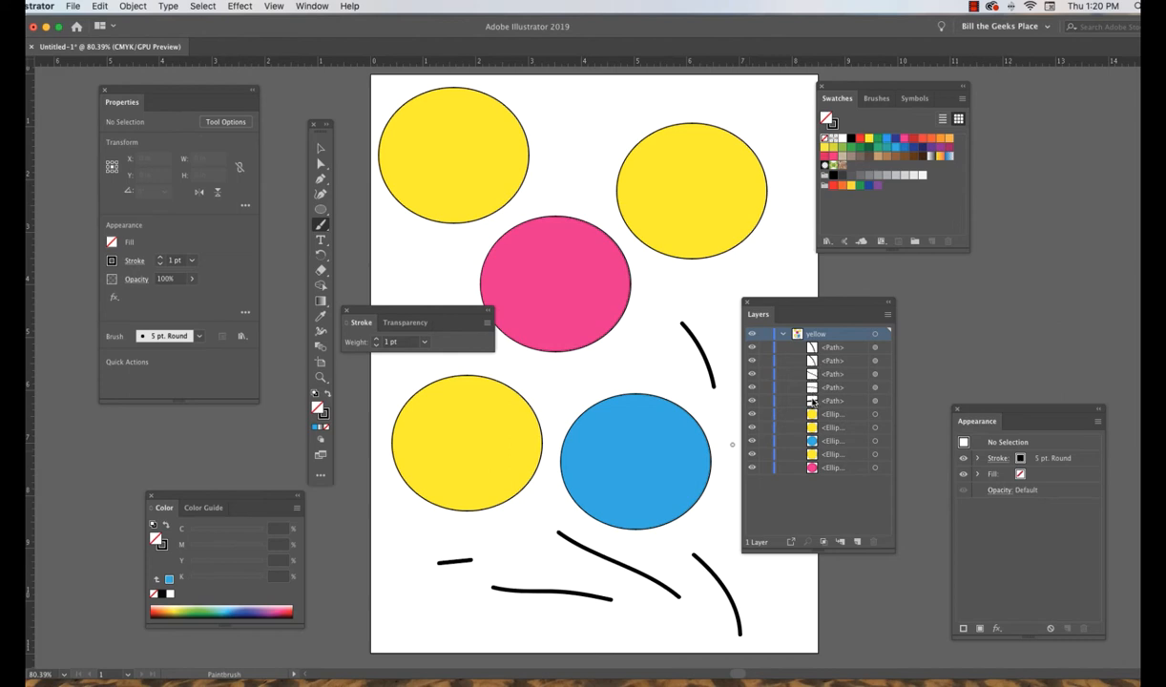
{"action": "mouse_move", "coordinate": [586, 108]}
{"action": "left_mouse_down"}
{"action": "mouse_move", "coordinate": [573, 130]}
{"action": "mouse_move", "coordinate": [599, 119]}
{"action": "left_mouse_up"}
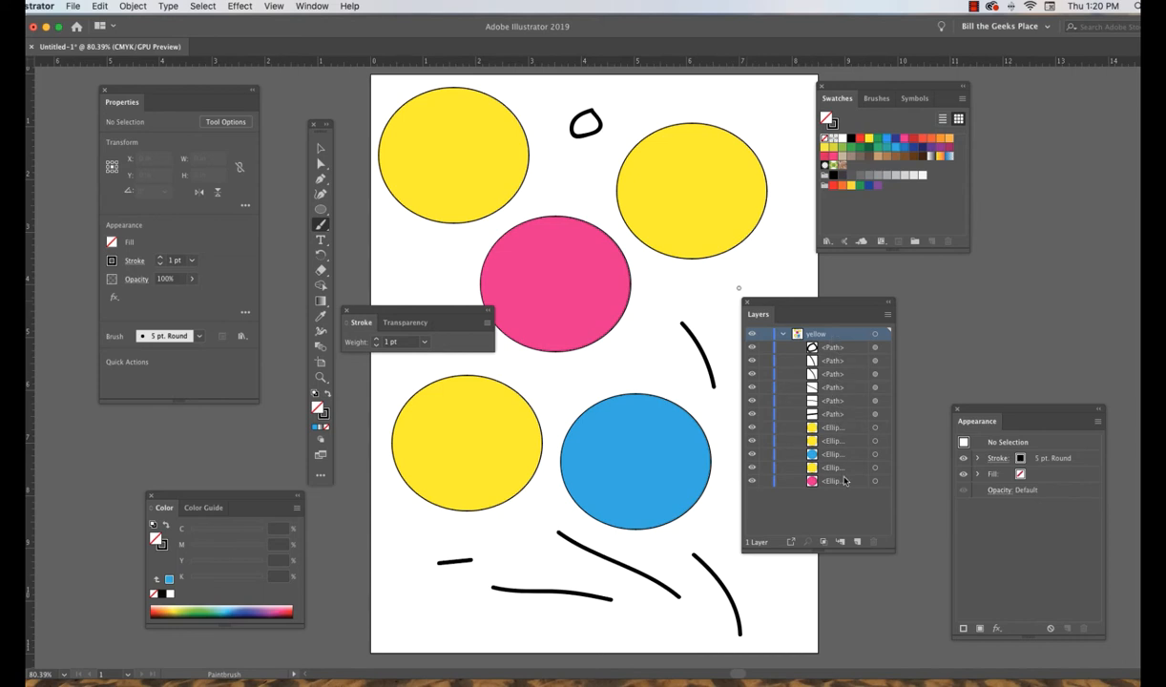
Step: Collapse and re-expand the yellow layer, then delete all six brush-stroke paths from it
{"action": "left_click", "coordinate": [783, 335]}
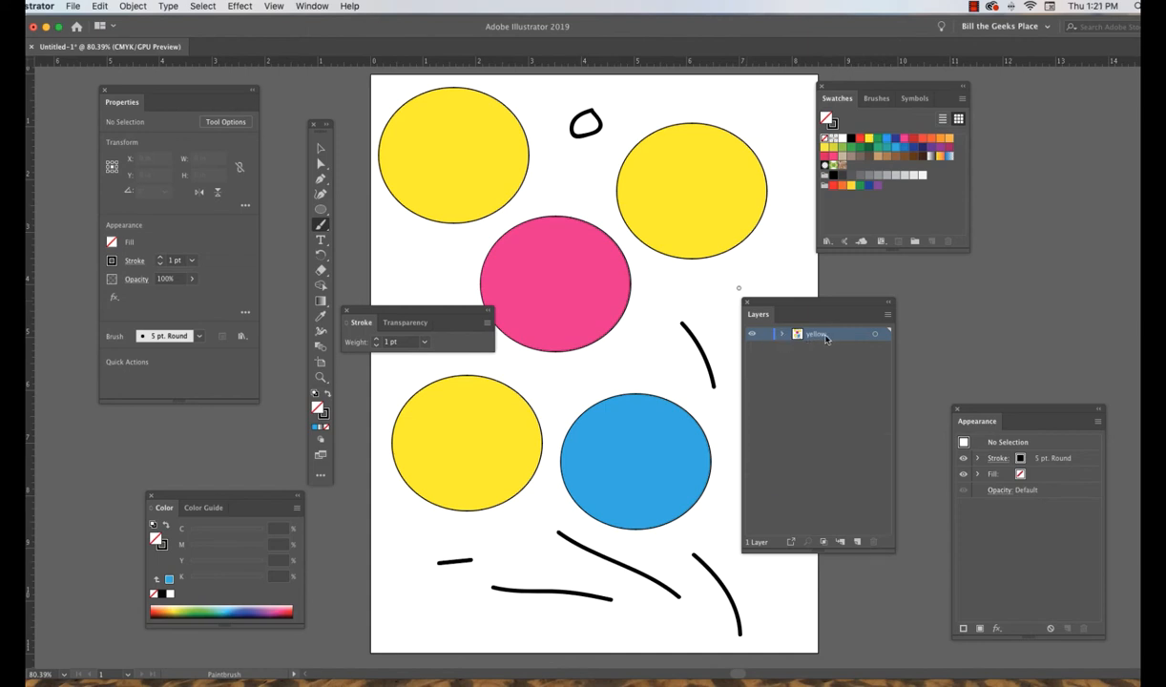
{"action": "left_click", "coordinate": [783, 336]}
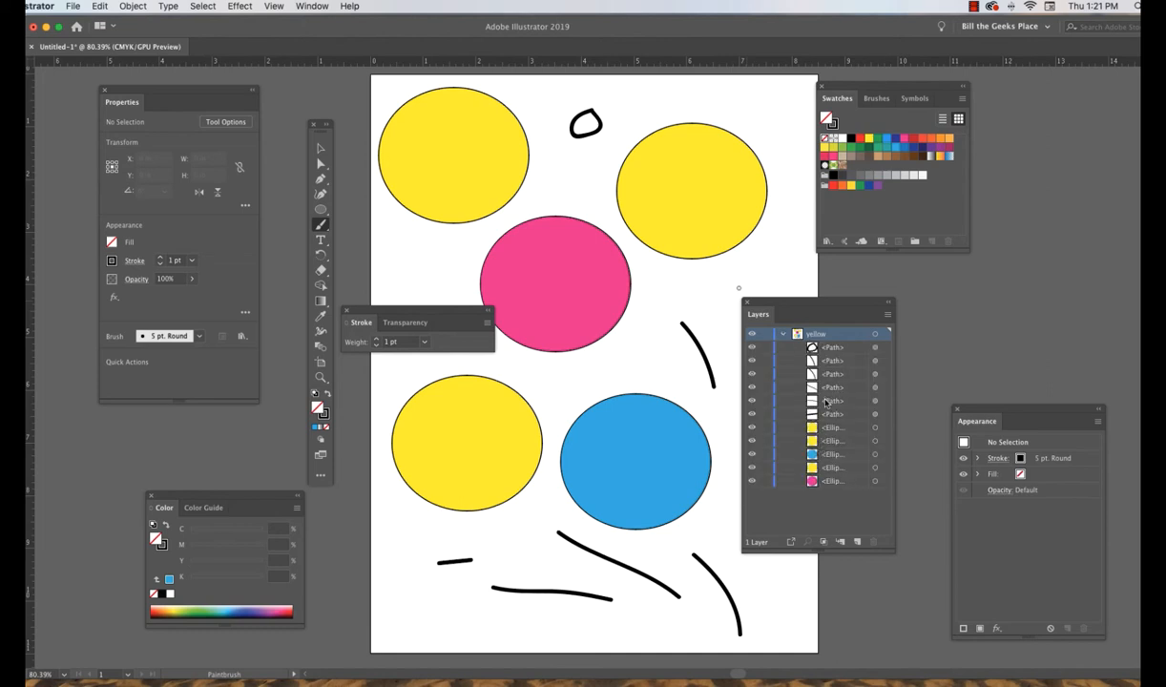
{"action": "left_click", "coordinate": [798, 410]}
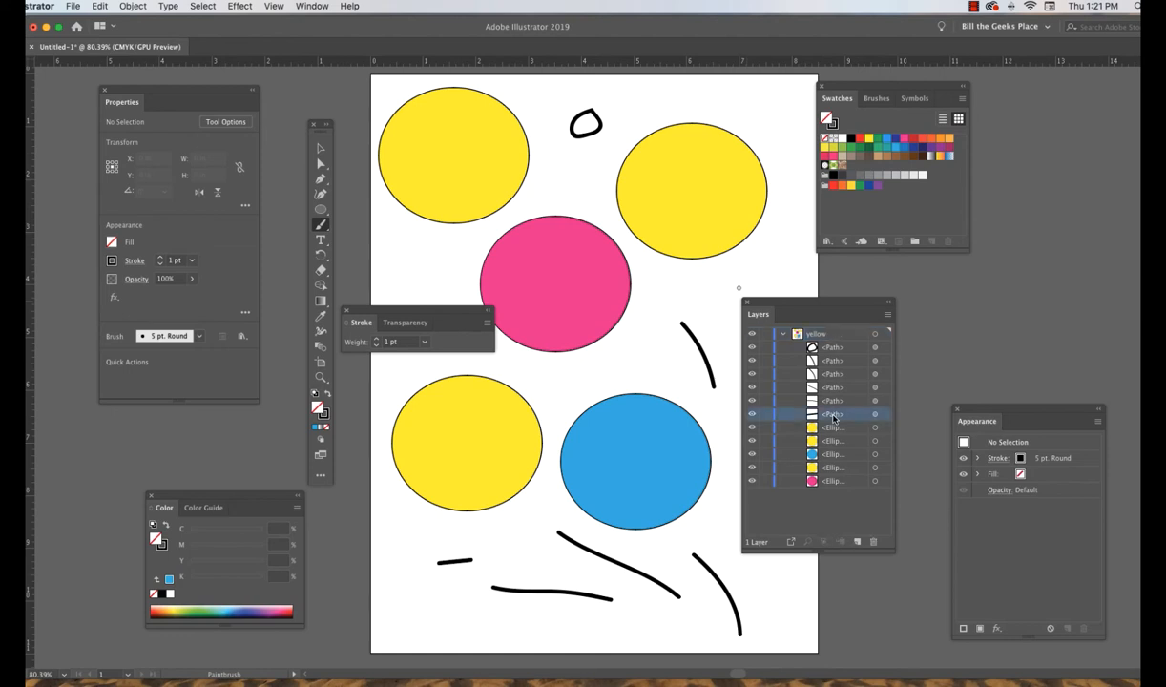
{"action": "left_click", "coordinate": [834, 349], "text": "shift"}
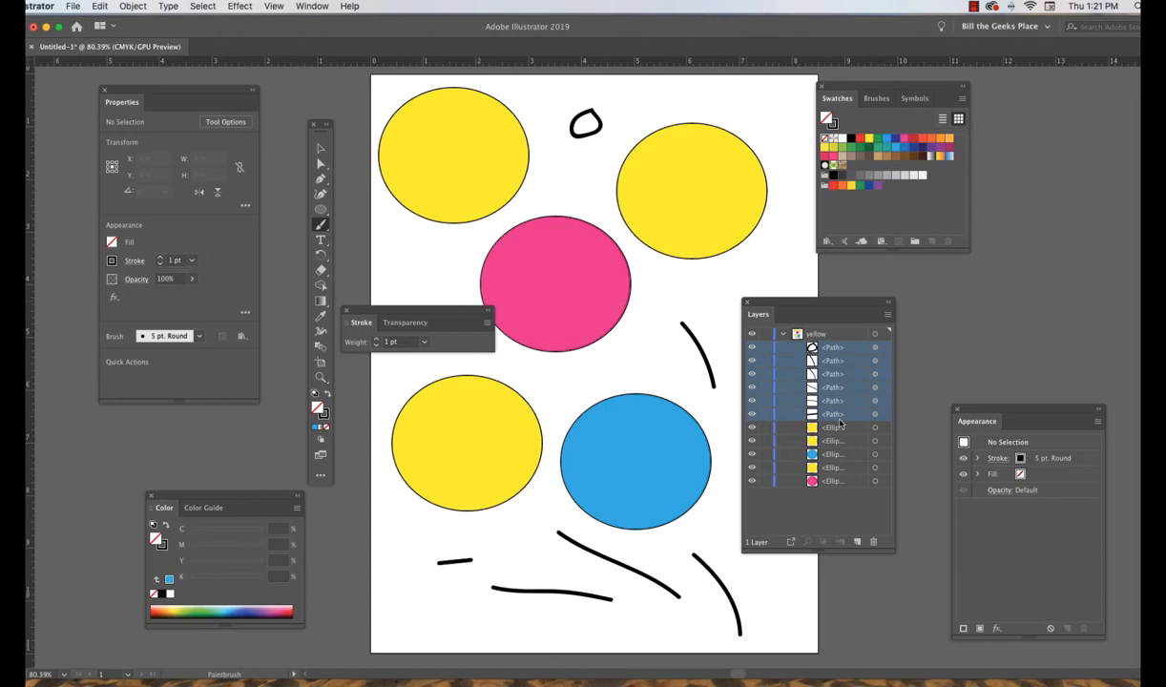
{"action": "left_click", "coordinate": [874, 543]}
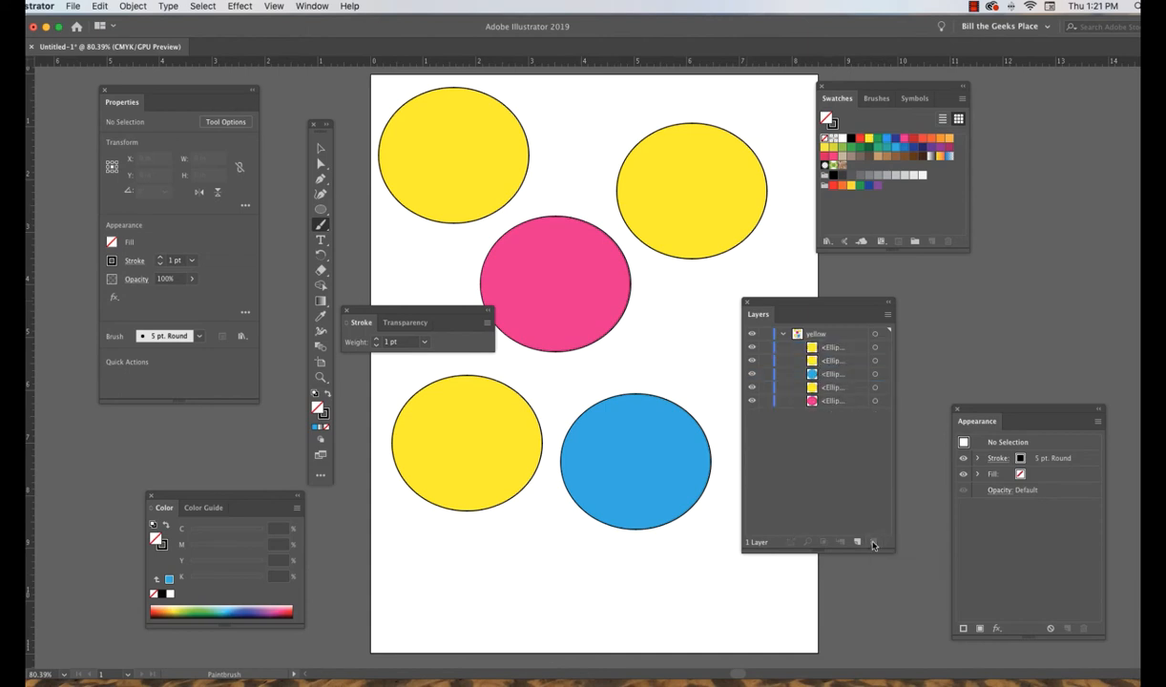
Step: Delete every ellipse from the yellow layer except the upper-left yellow one
{"action": "left_click", "coordinate": [856, 363]}
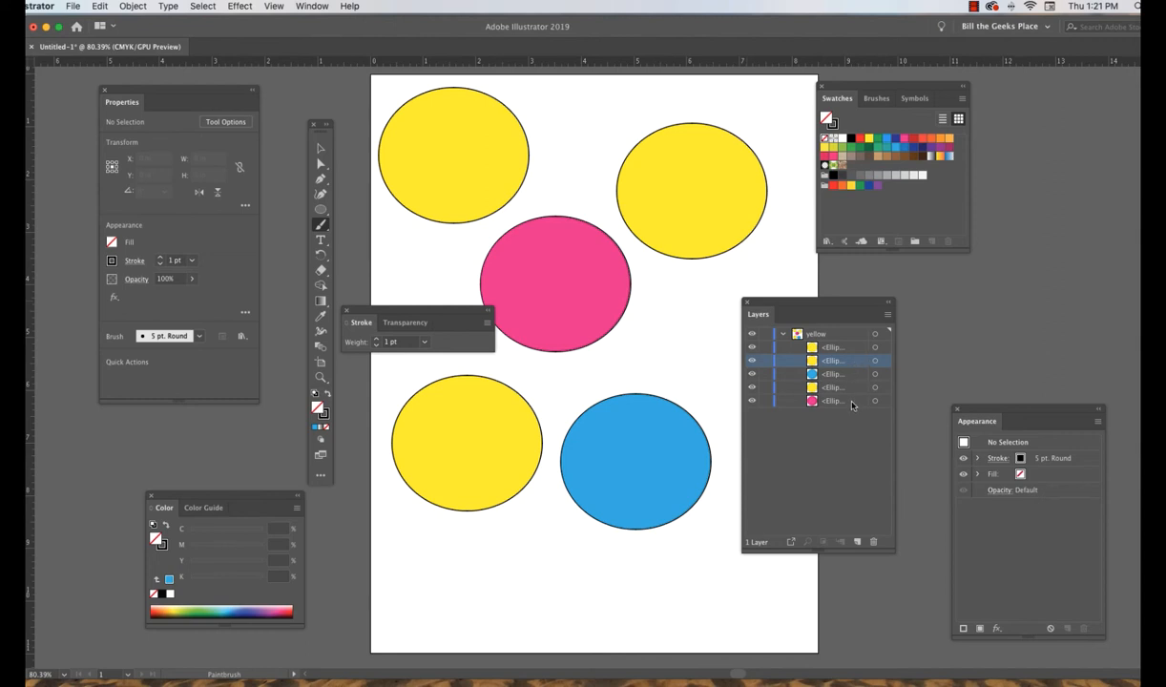
{"action": "left_click", "coordinate": [853, 402], "text": "shift"}
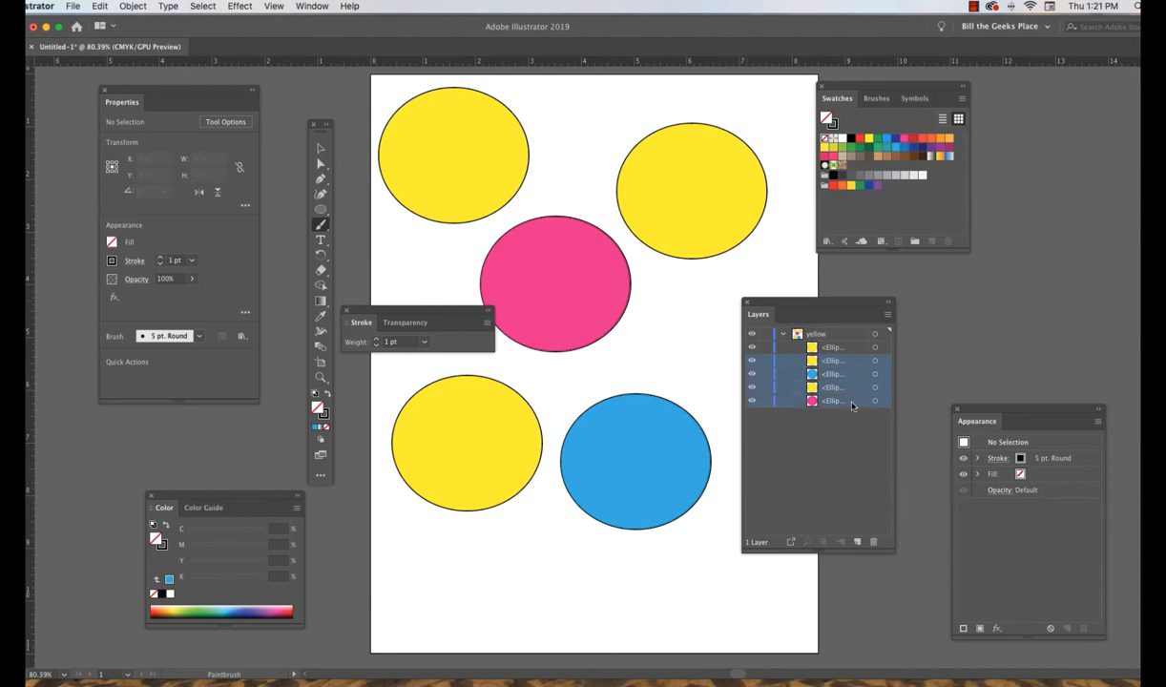
{"action": "left_click", "coordinate": [874, 543]}
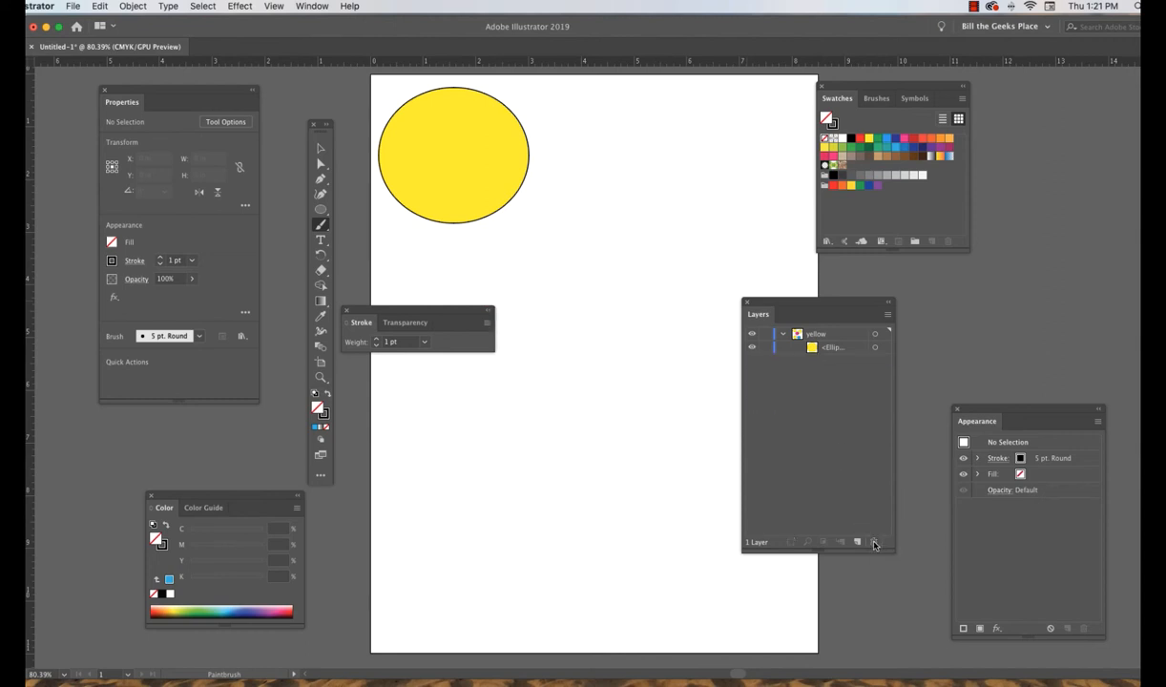
Step: Collapse the yellow layer and add a new layer above it named "blue"
{"action": "left_click", "coordinate": [783, 336]}
{"action": "left_click", "coordinate": [782, 336]}
{"action": "left_click", "coordinate": [782, 334]}
{"action": "left_click", "coordinate": [857, 542]}
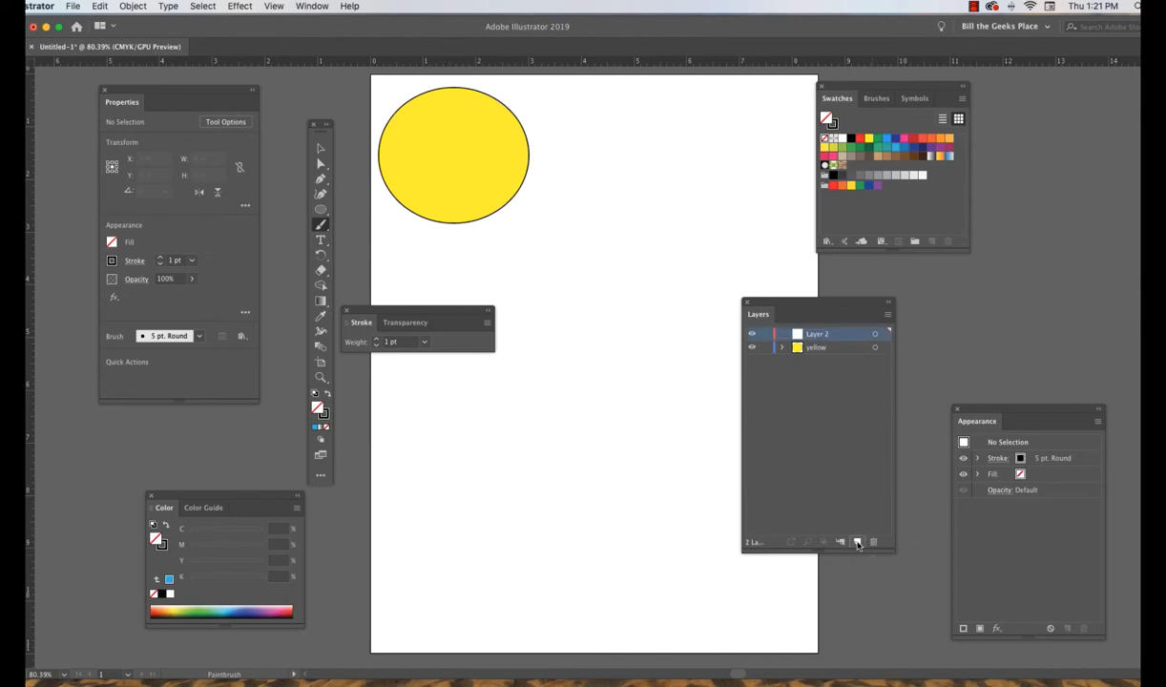
{"action": "double_click", "coordinate": [814, 335]}
{"action": "type", "text": "blue"}
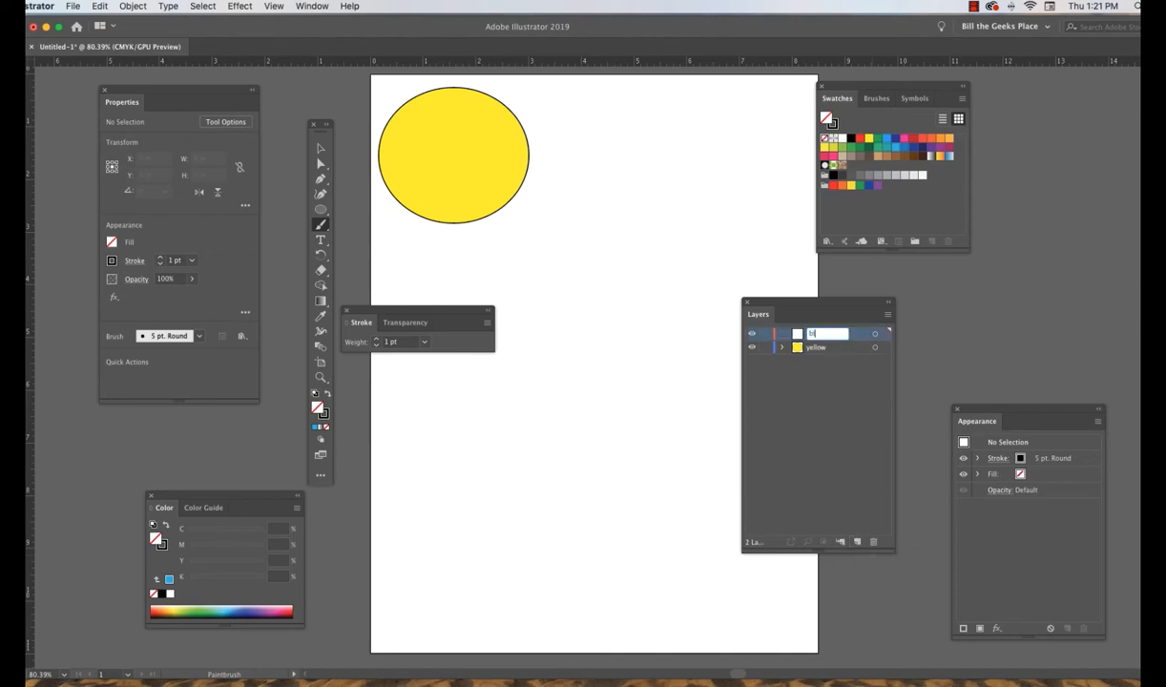
{"action": "key", "text": "Return"}
Step: Draw a CMYK Cyan circle about 2.49 in in diameter on the blue layer, below and to the right of the yellow ellipse
{"action": "left_click", "coordinate": [320, 210]}
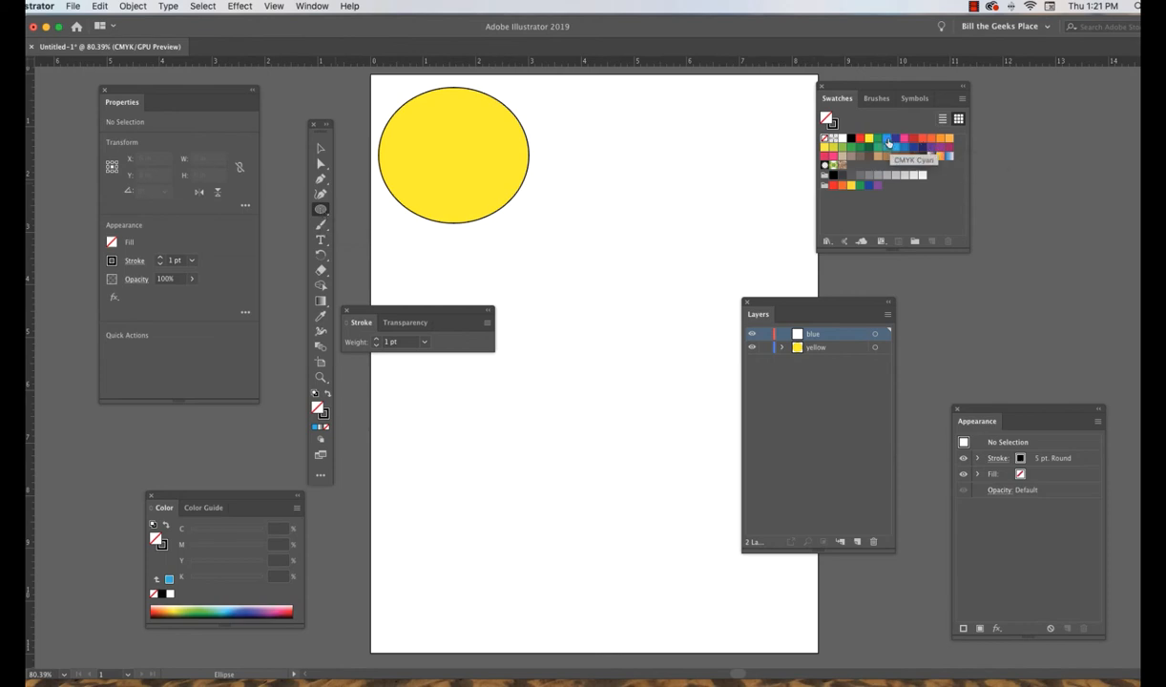
{"action": "left_click", "coordinate": [886, 138]}
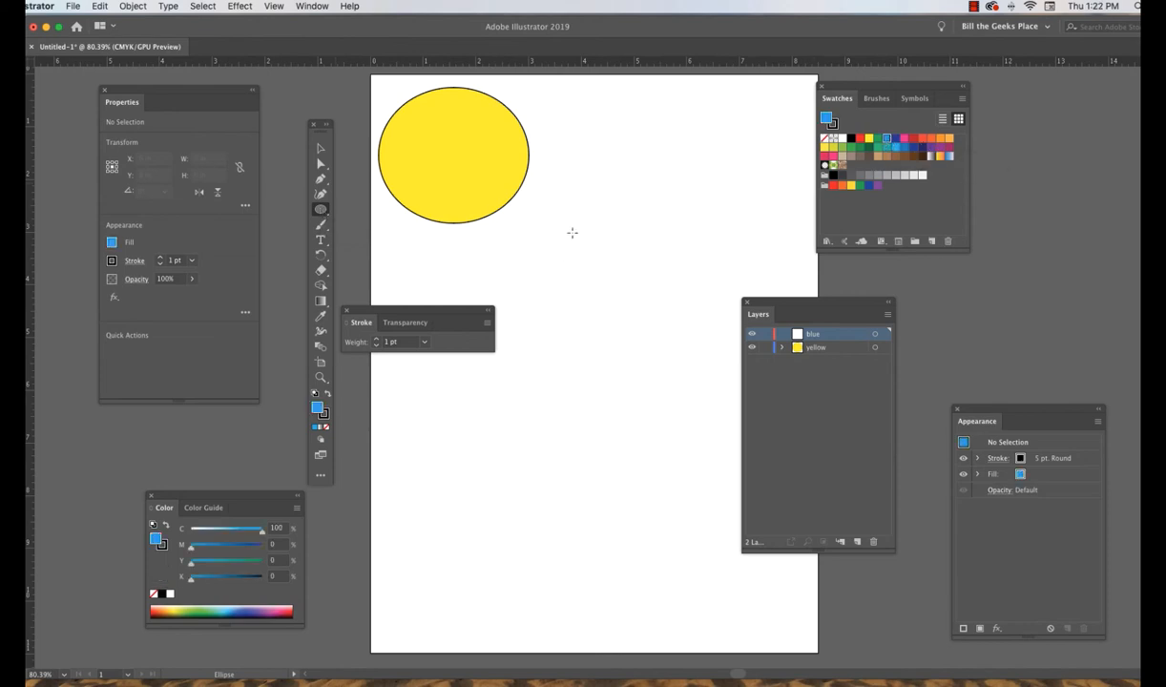
{"action": "left_click_drag", "start_coordinate": [573, 233], "coordinate": [705, 363]}
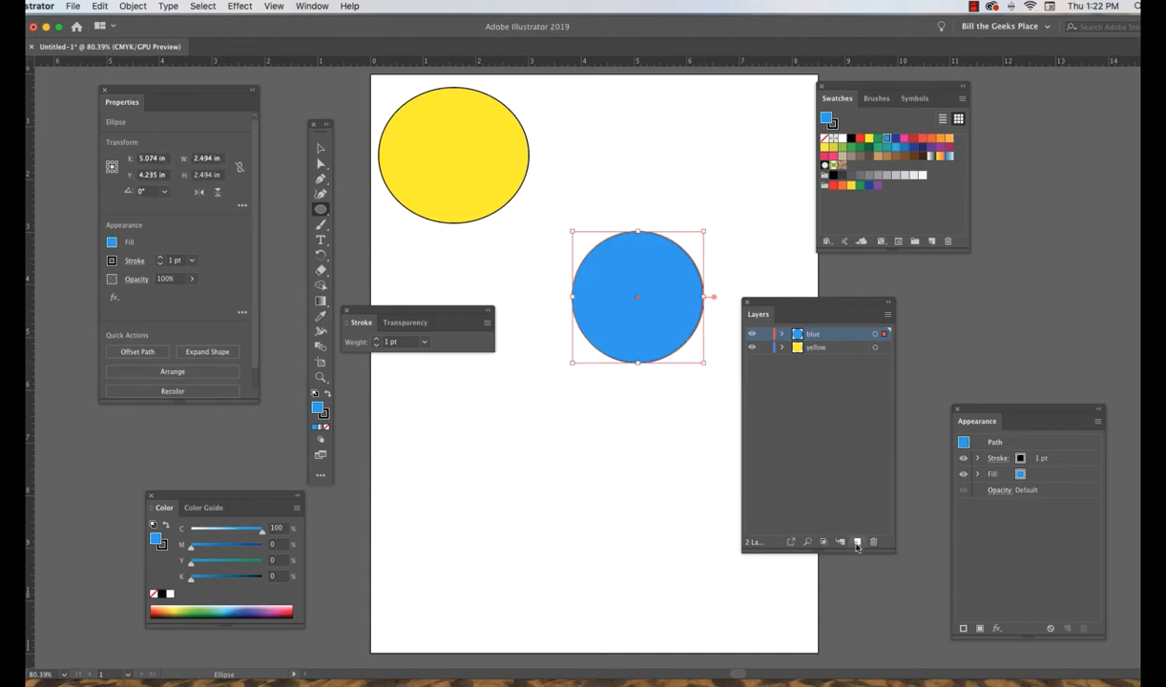
Step: Add another new layer above the blue layer and name it "green"
{"action": "left_click", "coordinate": [857, 543]}
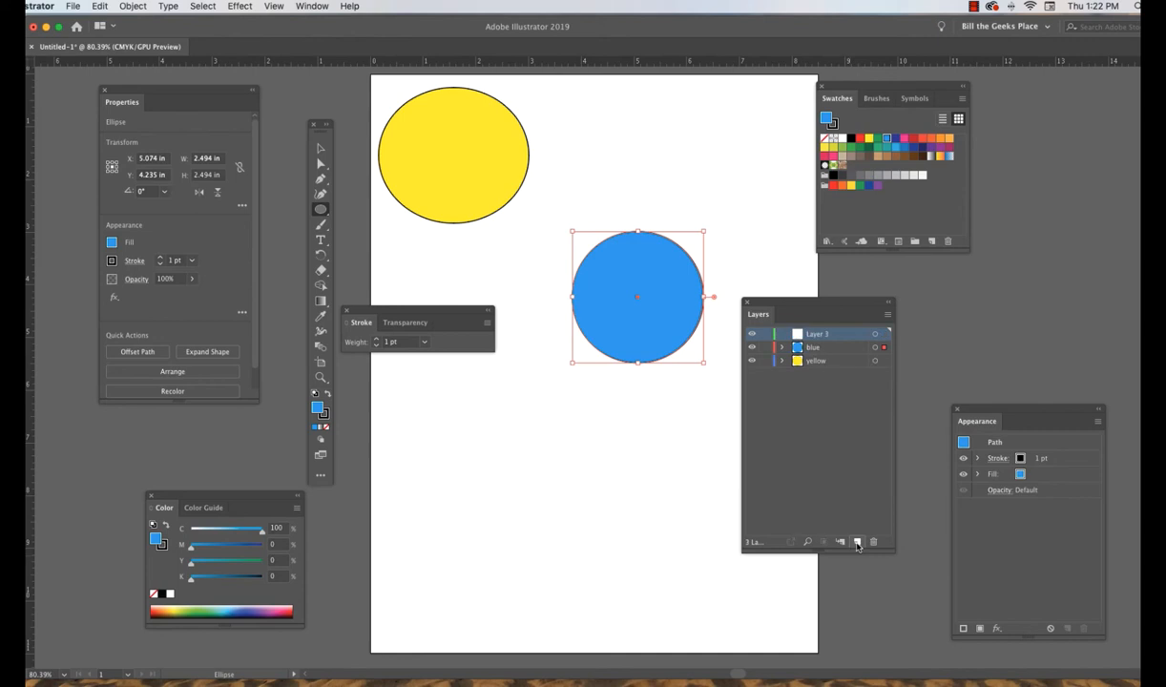
{"action": "double_click", "coordinate": [816, 334]}
{"action": "type", "text": "green"}
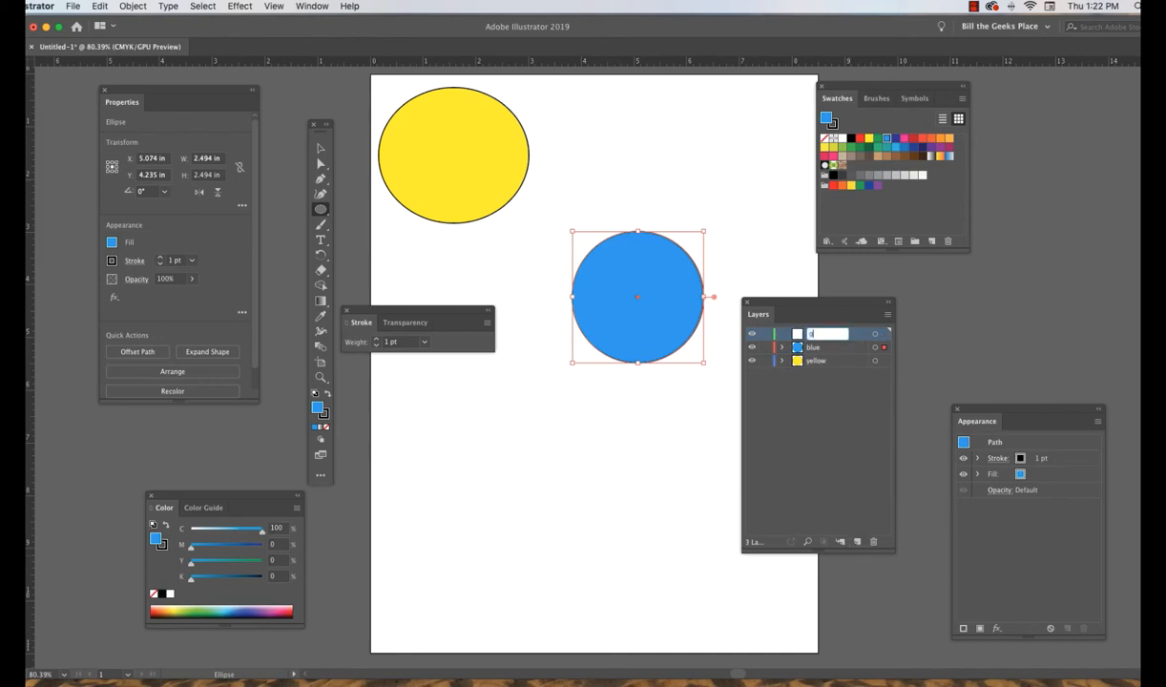
{"action": "key", "text": "Return"}
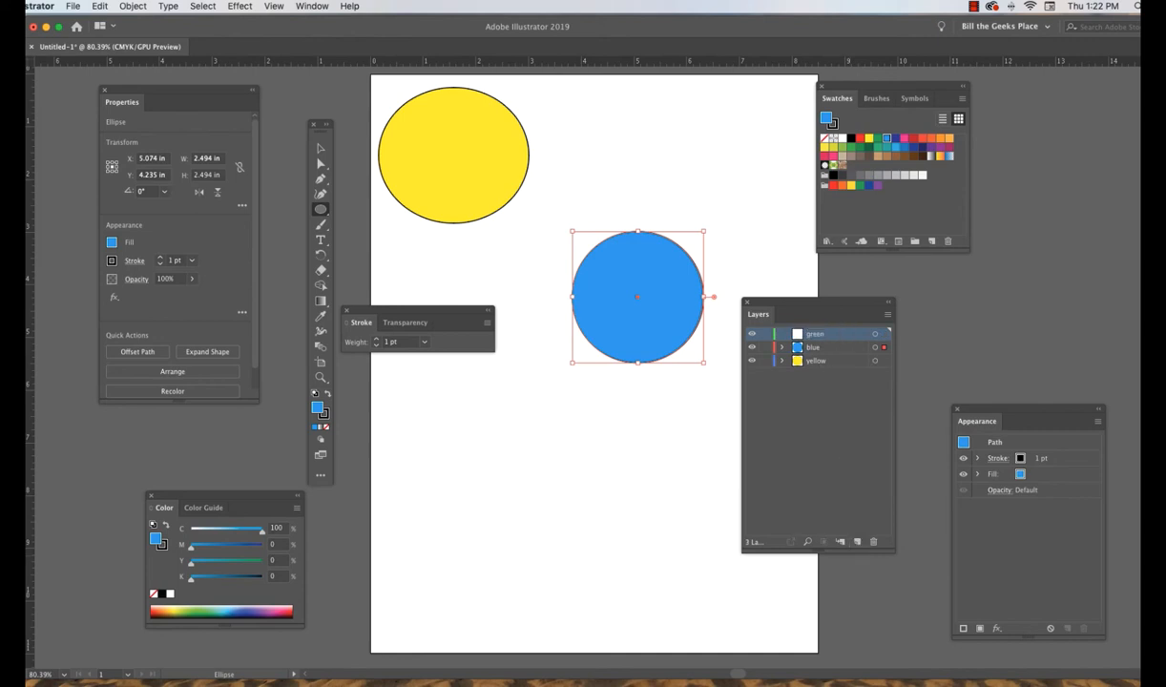
Step: Deselect the blue circle and draw a CMYK Green ellipse about 2.72 by 2.55 in on the green layer, in the artboard's lower half
{"action": "left_click", "coordinate": [321, 149]}
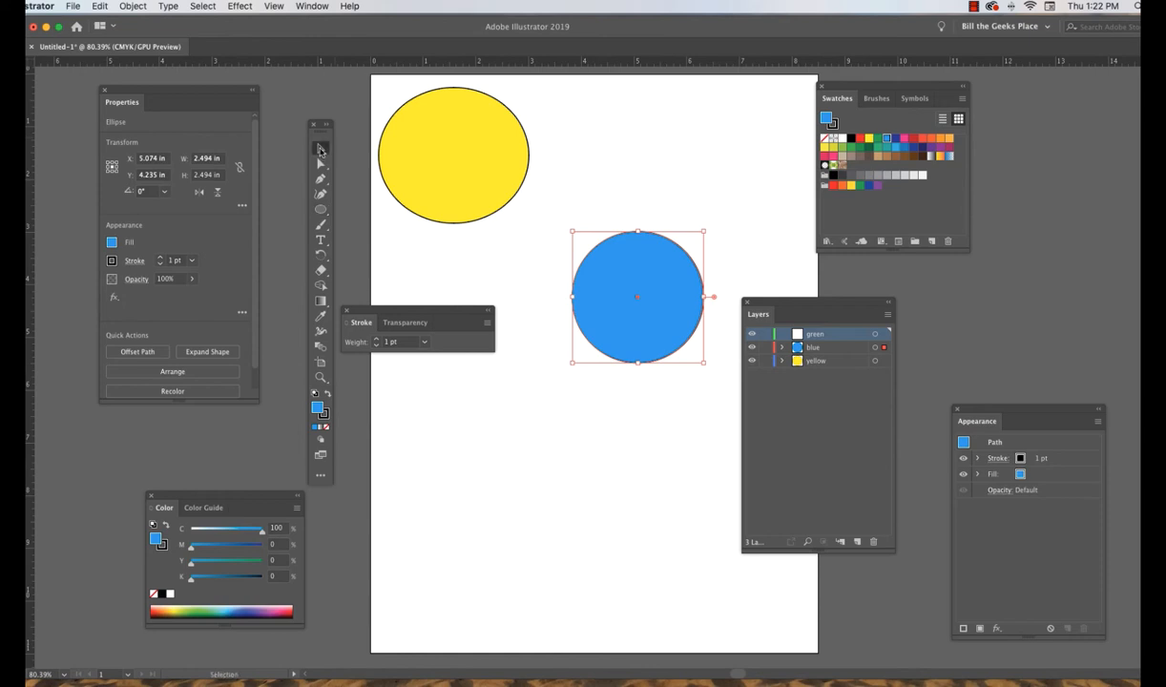
{"action": "left_click", "coordinate": [641, 182]}
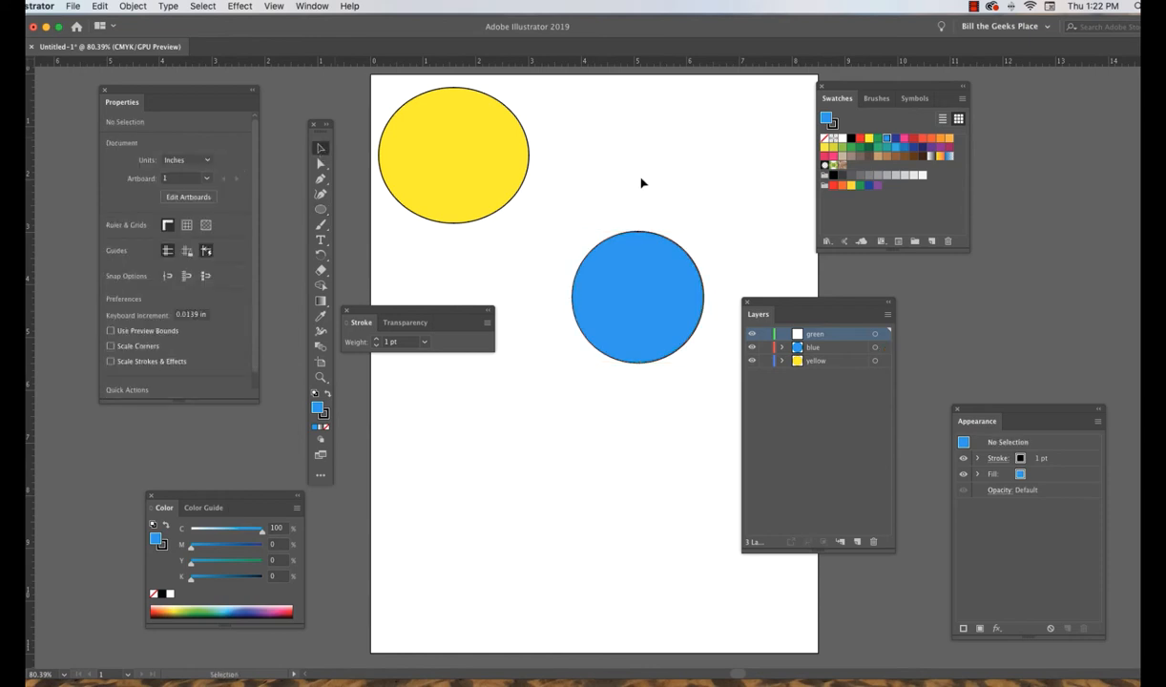
{"action": "left_click", "coordinate": [878, 138]}
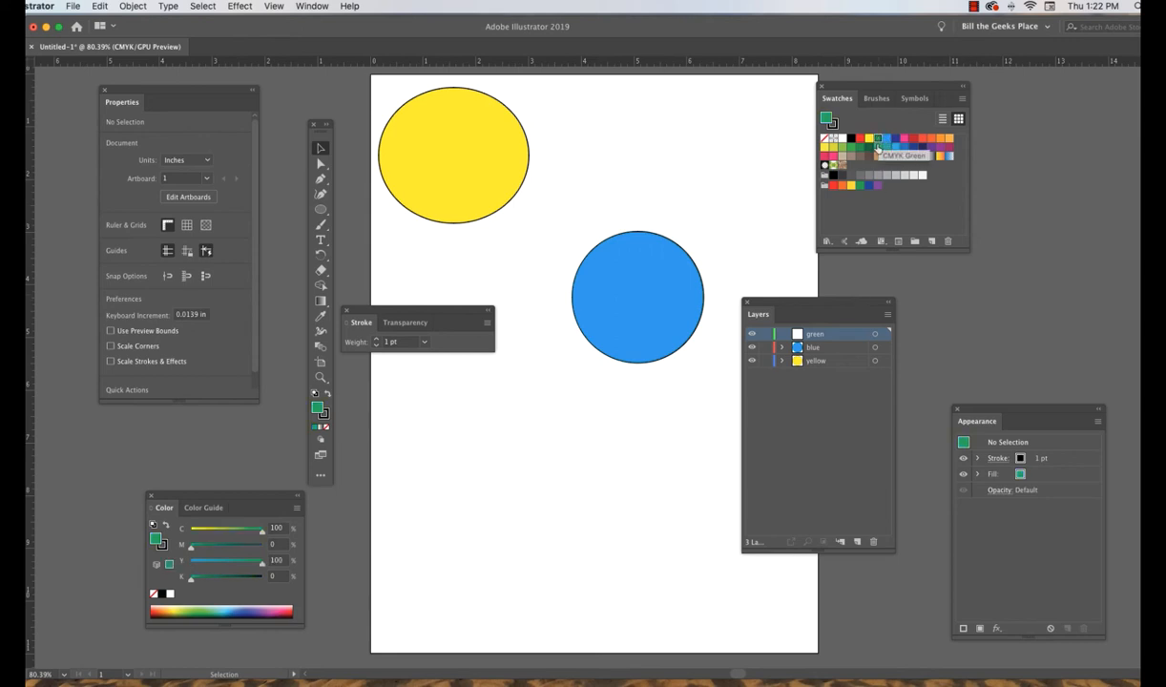
{"action": "left_click", "coordinate": [321, 210]}
{"action": "left_click_drag", "start_coordinate": [473, 401], "coordinate": [618, 537]}
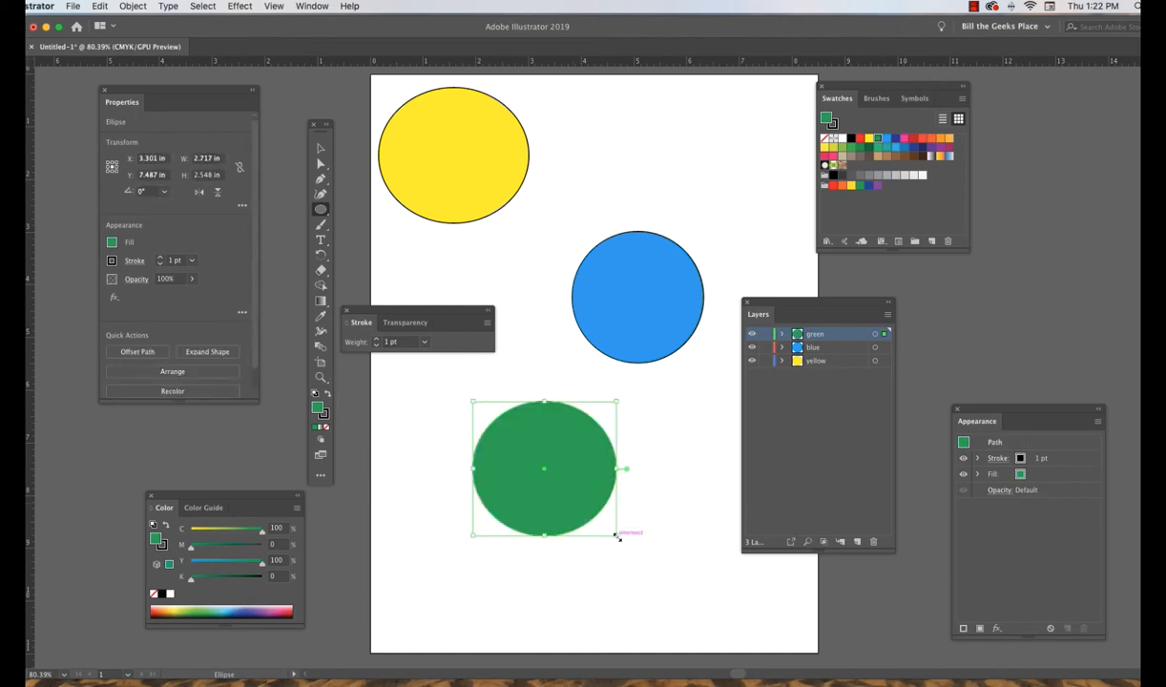
Step: Target the blue, yellow, blue and green layers in turn to compare the selection outline colours of their artwork
{"action": "left_click", "coordinate": [848, 349]}
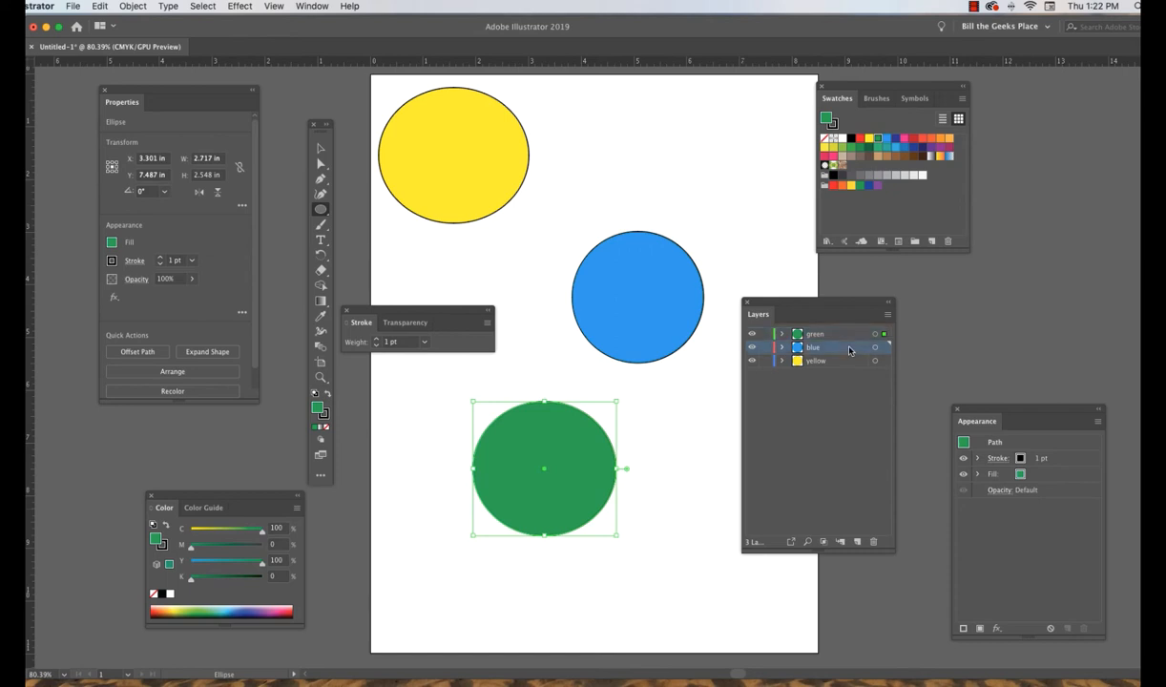
{"action": "left_click", "coordinate": [883, 347]}
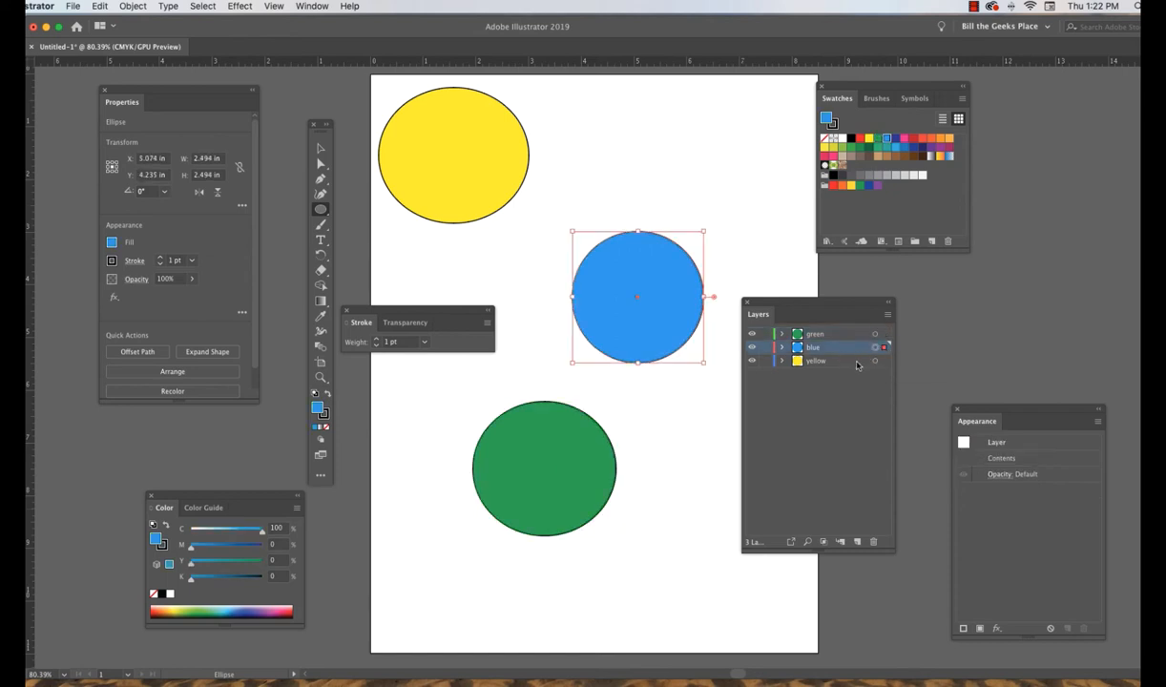
{"action": "left_click", "coordinate": [875, 362]}
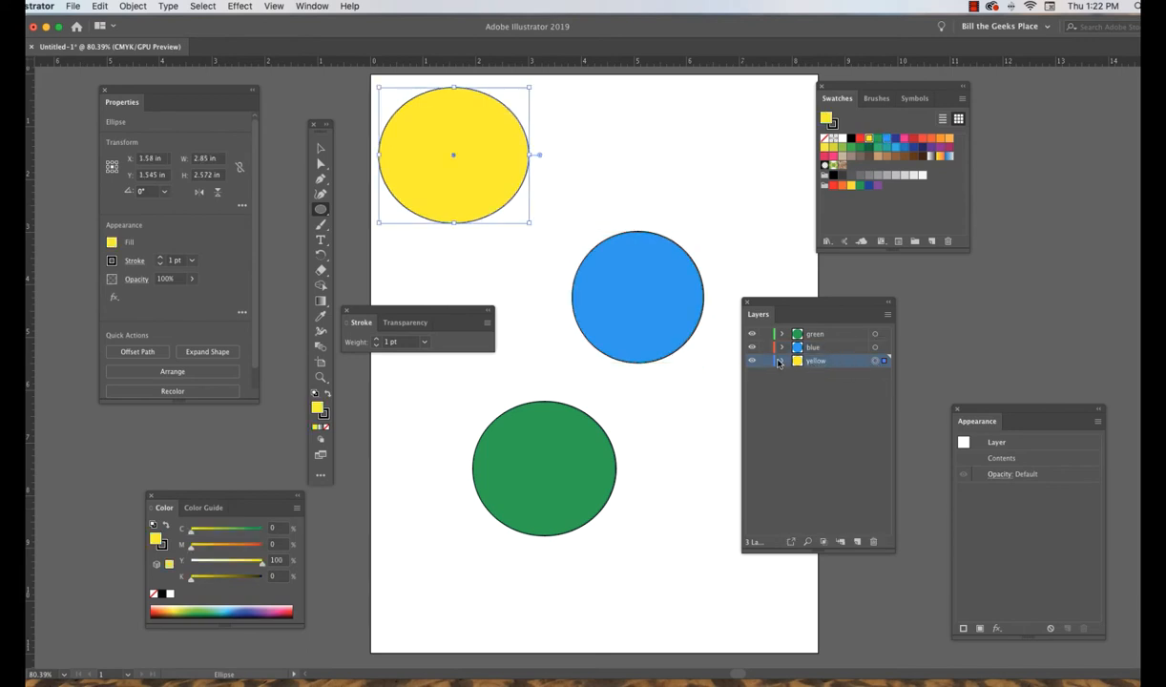
{"action": "left_click", "coordinate": [875, 349]}
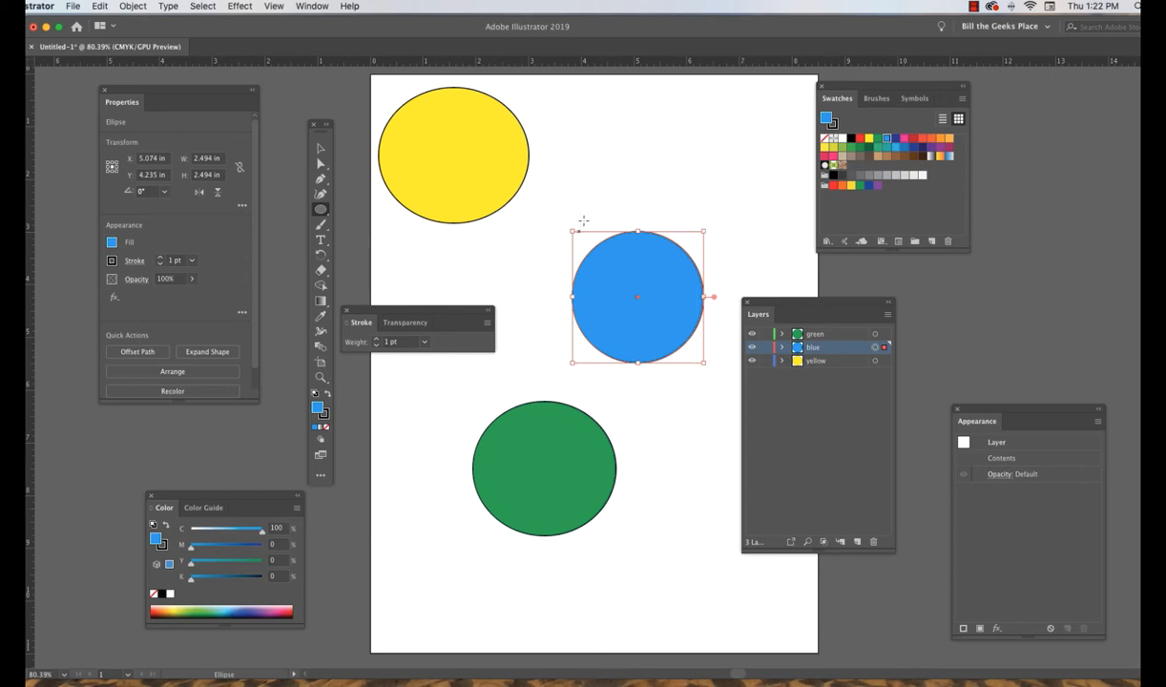
{"action": "left_click", "coordinate": [875, 334]}
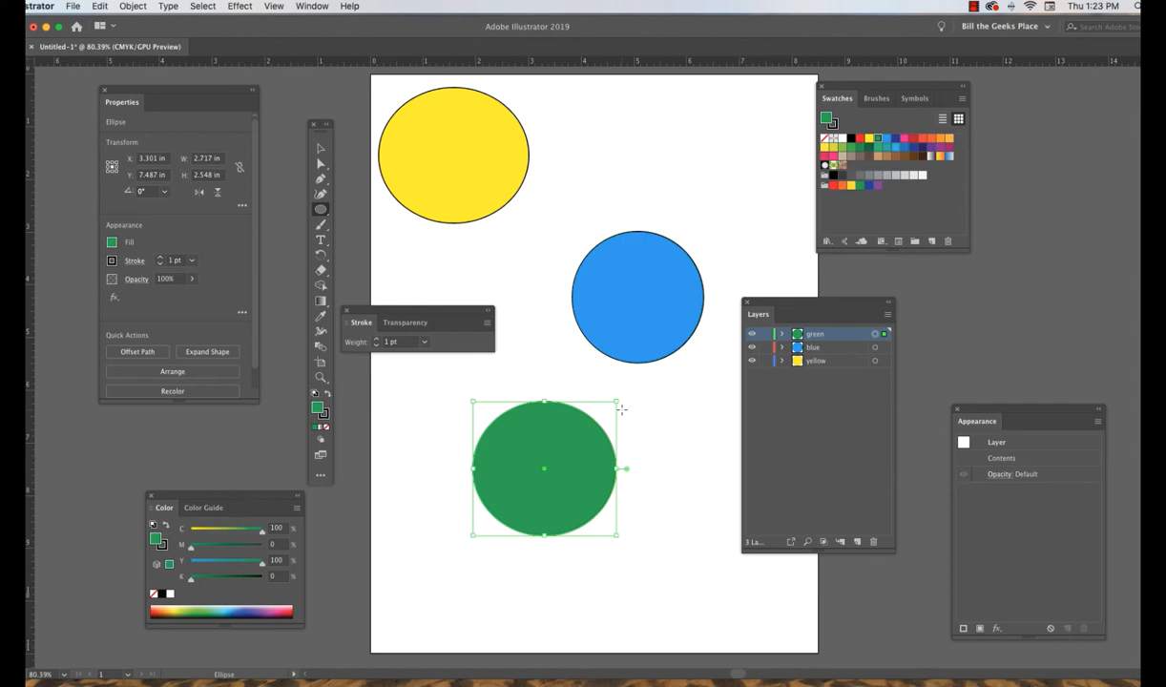
Step: Change the green layer's selection colour to a custom light pink in its layer options
{"action": "scroll", "coordinate": [622, 409], "scroll_direction": "right", "scroll_amount": 1}
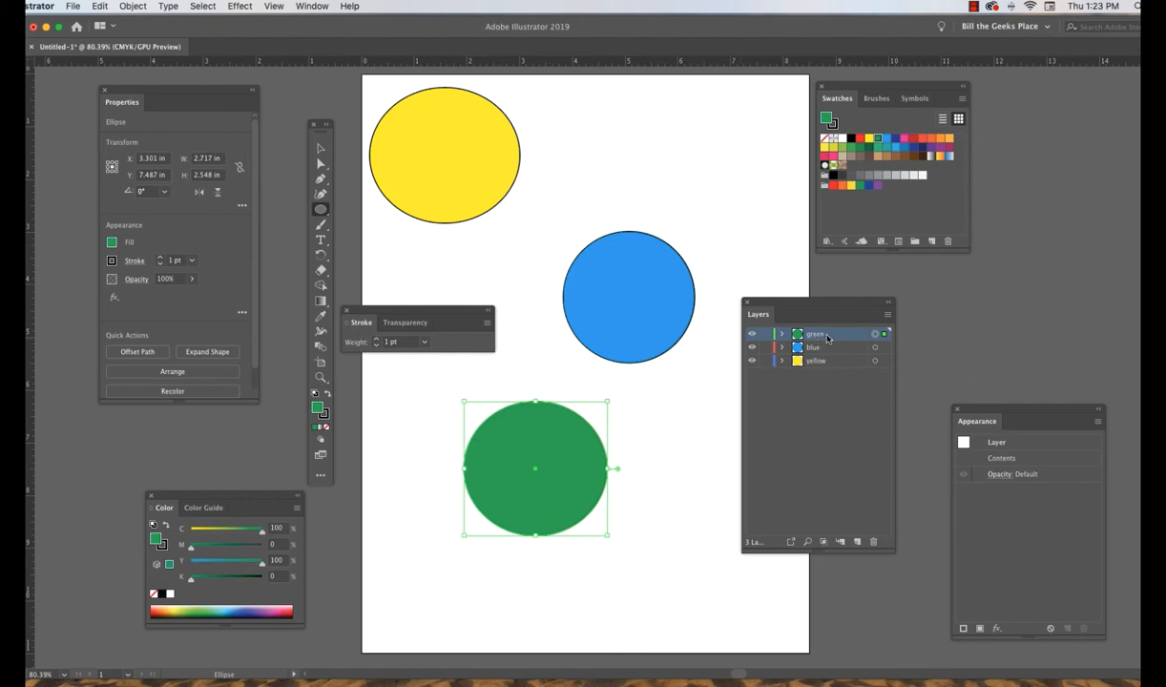
{"action": "double_click", "coordinate": [860, 337]}
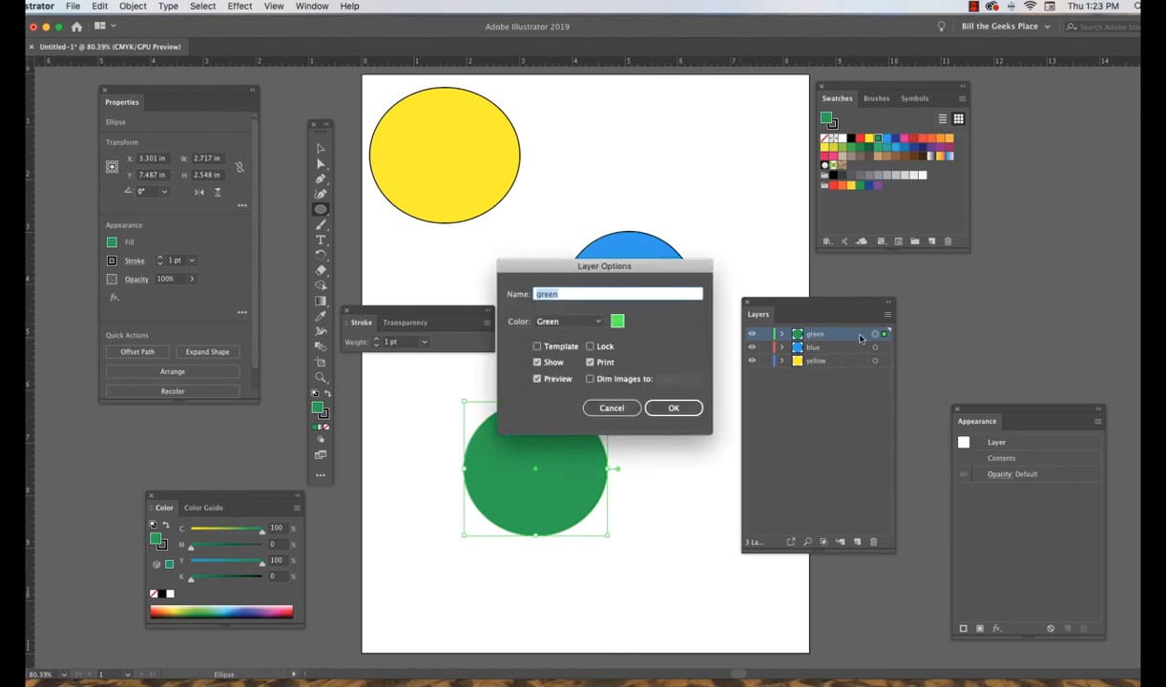
{"action": "left_click", "coordinate": [600, 324]}
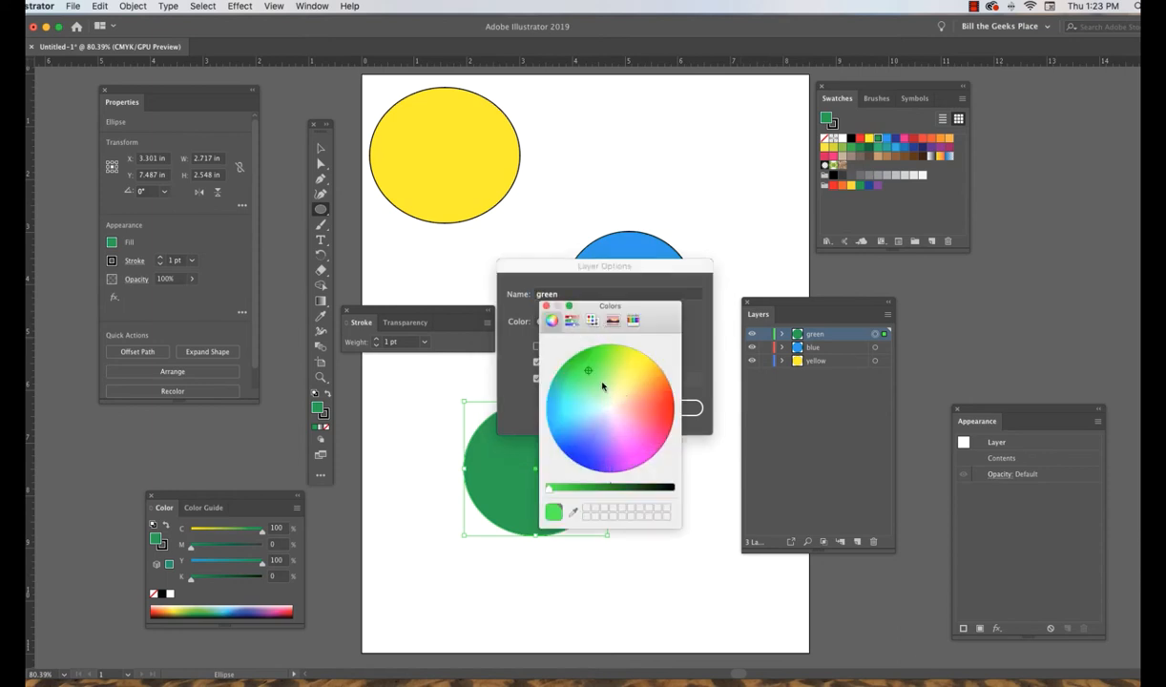
{"action": "left_click_drag", "start_coordinate": [588, 374], "coordinate": [625, 442]}
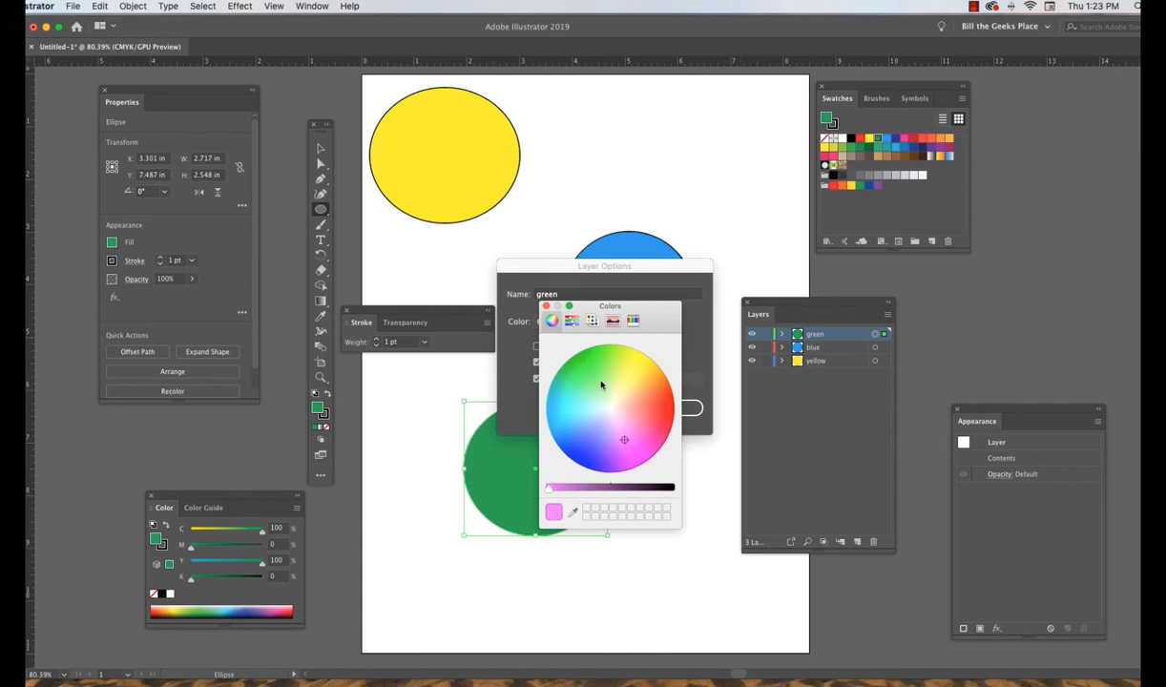
{"action": "left_click", "coordinate": [546, 305]}
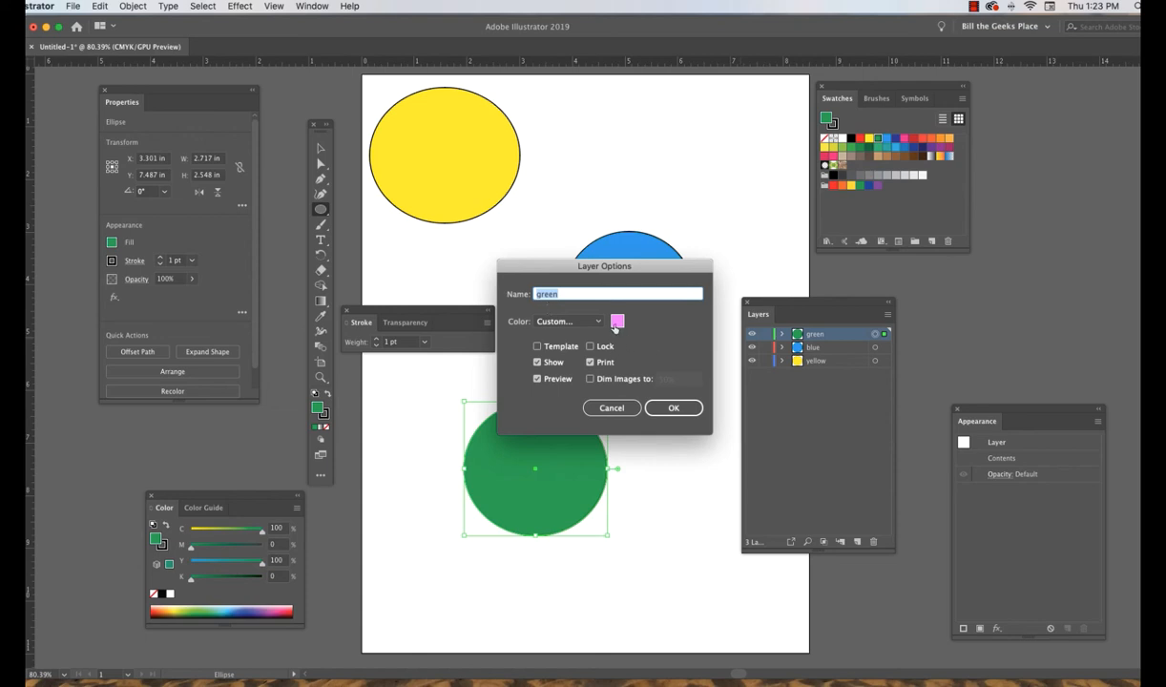
{"action": "left_click", "coordinate": [674, 412]}
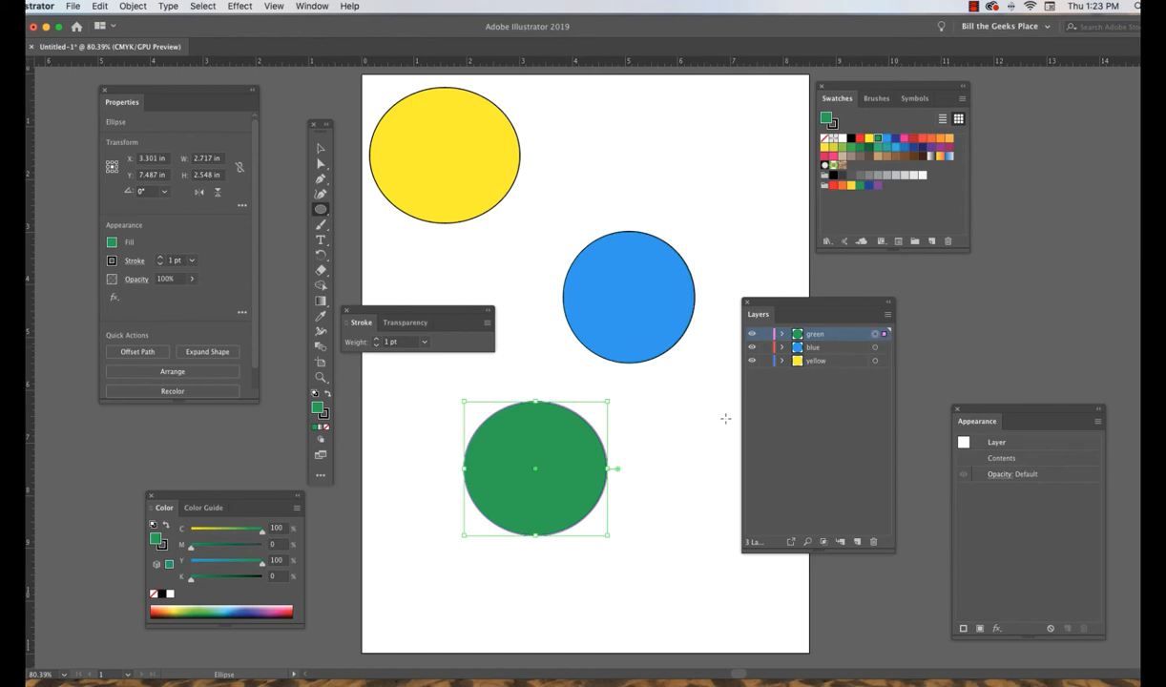
Step: Move the green ellipse up over the blue circle's lower part and the yellow ellipse to overlap the blue circle's upper part
{"action": "left_click", "coordinate": [321, 148]}
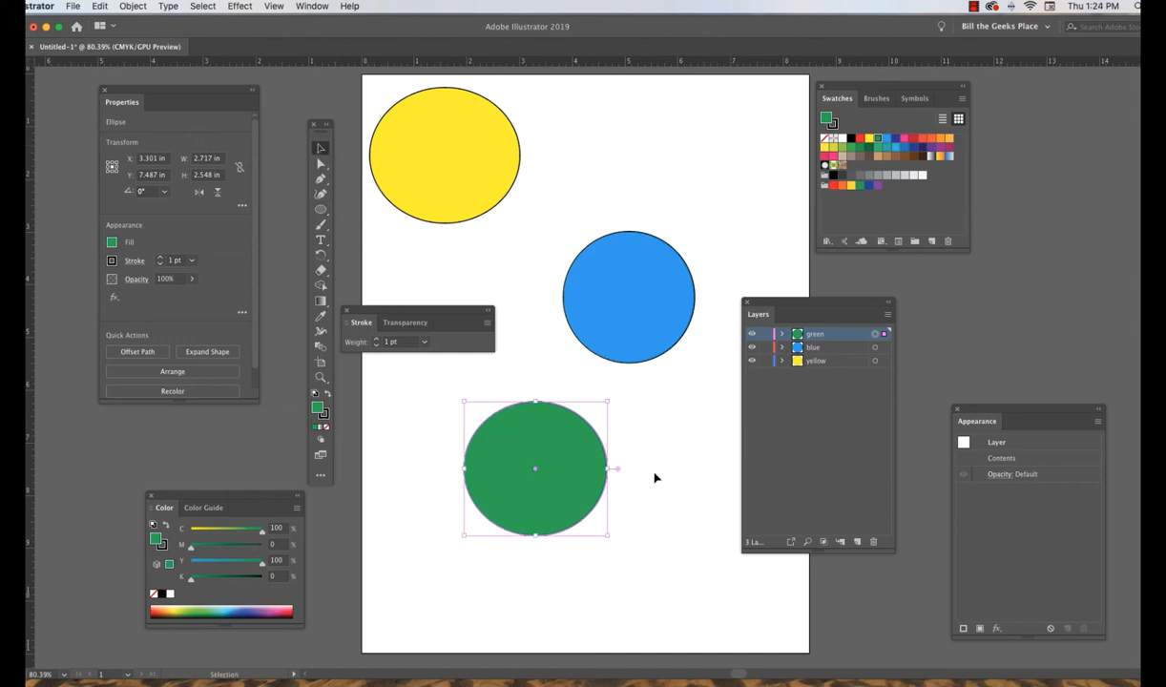
{"action": "left_click_drag", "start_coordinate": [559, 451], "coordinate": [620, 343]}
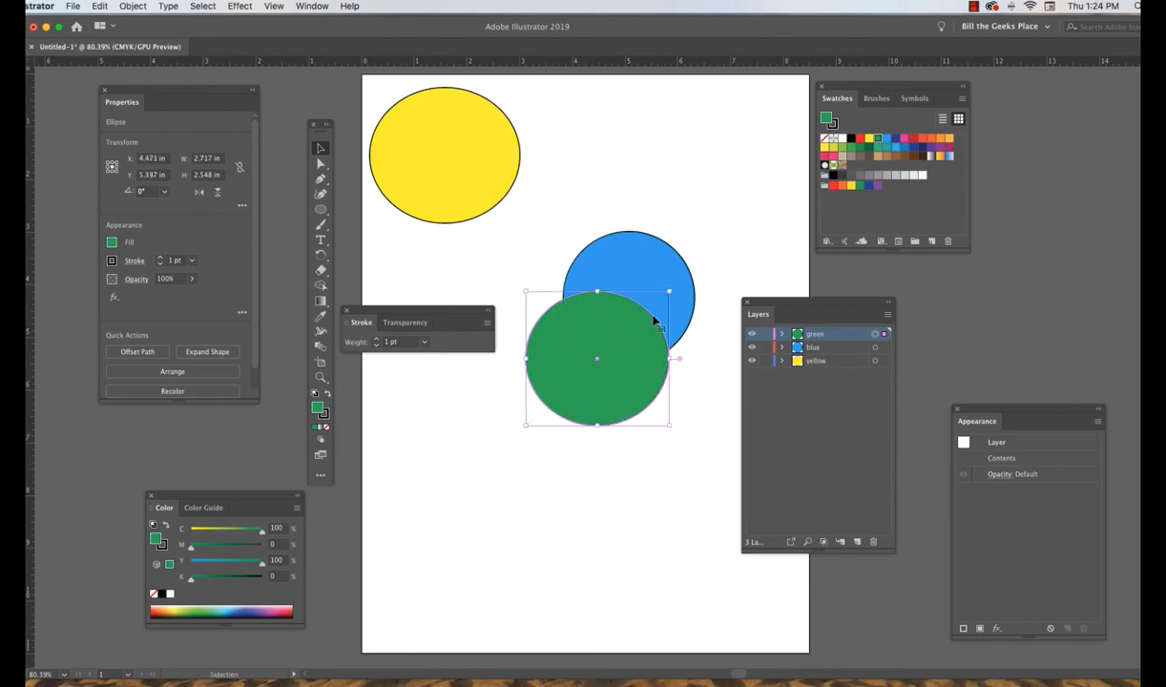
{"action": "left_click_drag", "start_coordinate": [480, 172], "coordinate": [570, 209]}
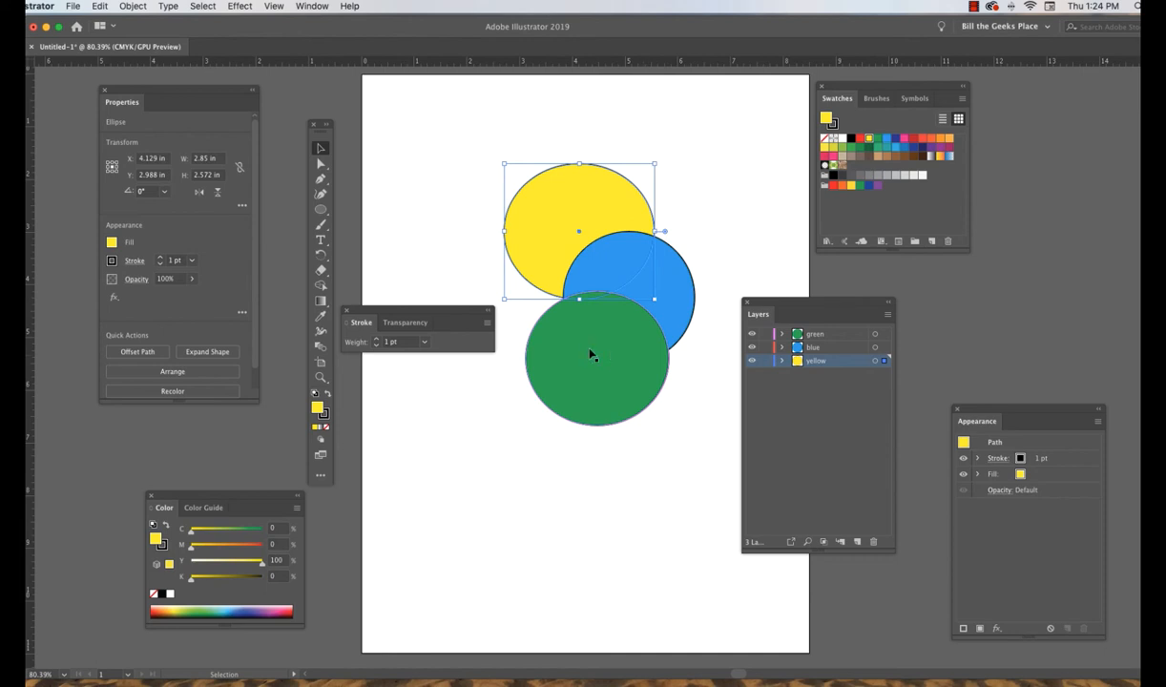
Step: Move the green layer below the yellow layer in the stacking order
{"action": "left_click", "coordinate": [836, 336]}
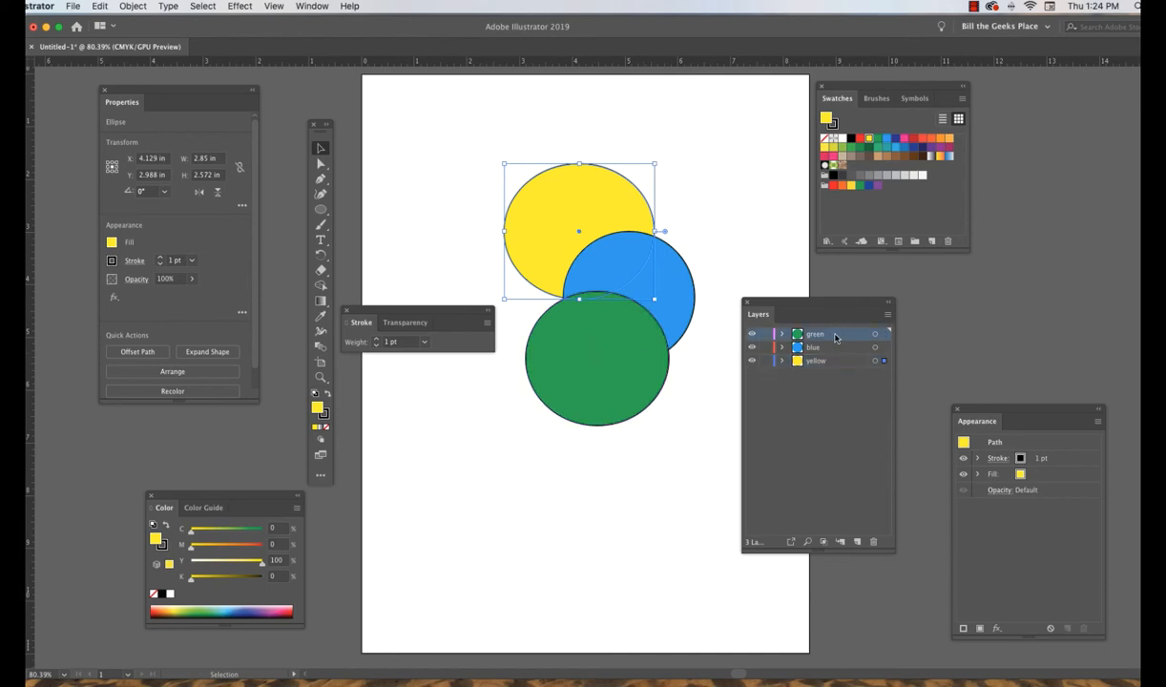
{"action": "left_click_drag", "start_coordinate": [836, 336], "coordinate": [817, 372]}
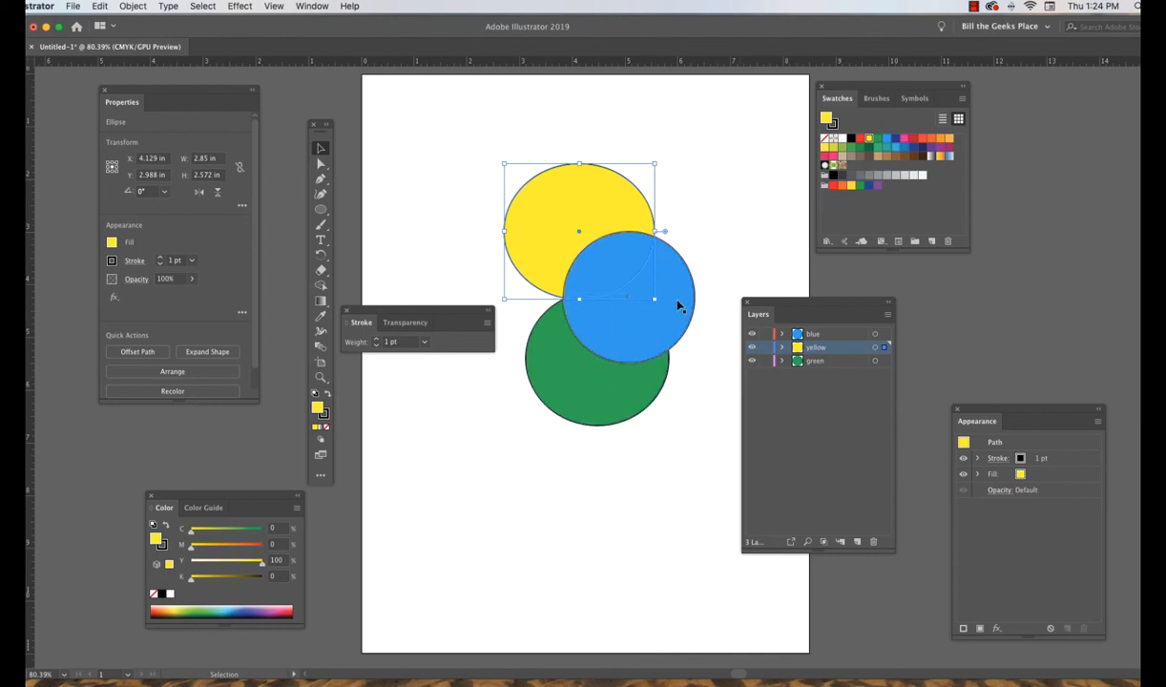
Step: Try to move the blue layer under the green layer, then undo the move and collapse the green layer
{"action": "double_click", "coordinate": [812, 335]}
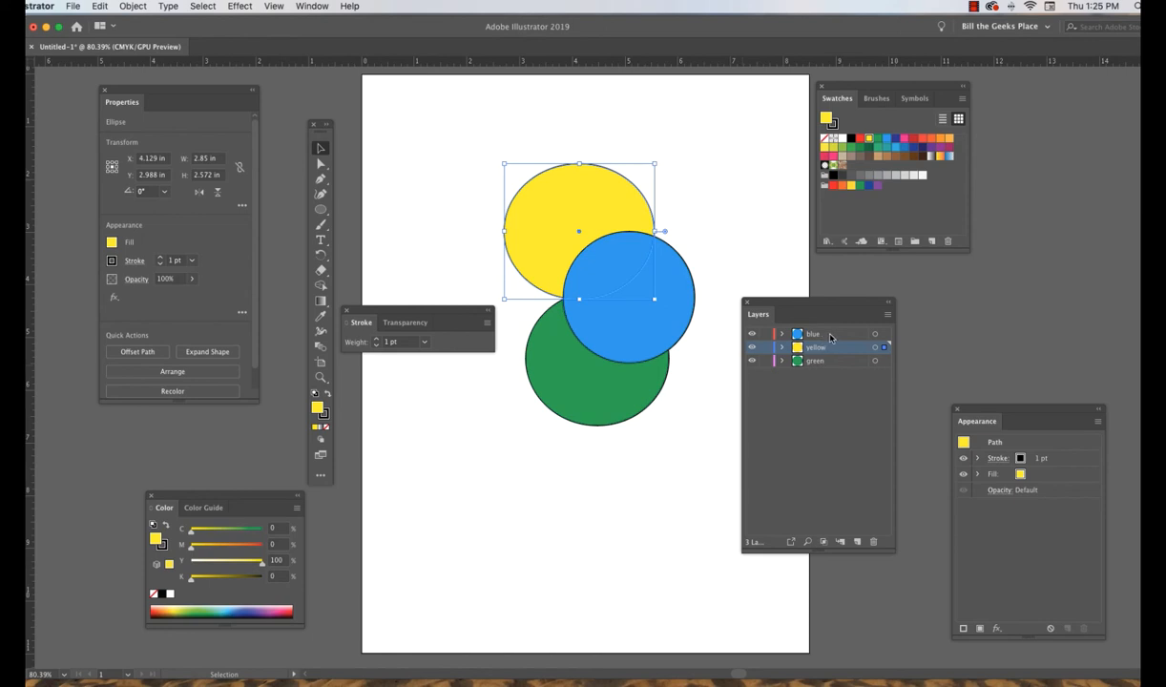
{"action": "left_click", "coordinate": [819, 334]}
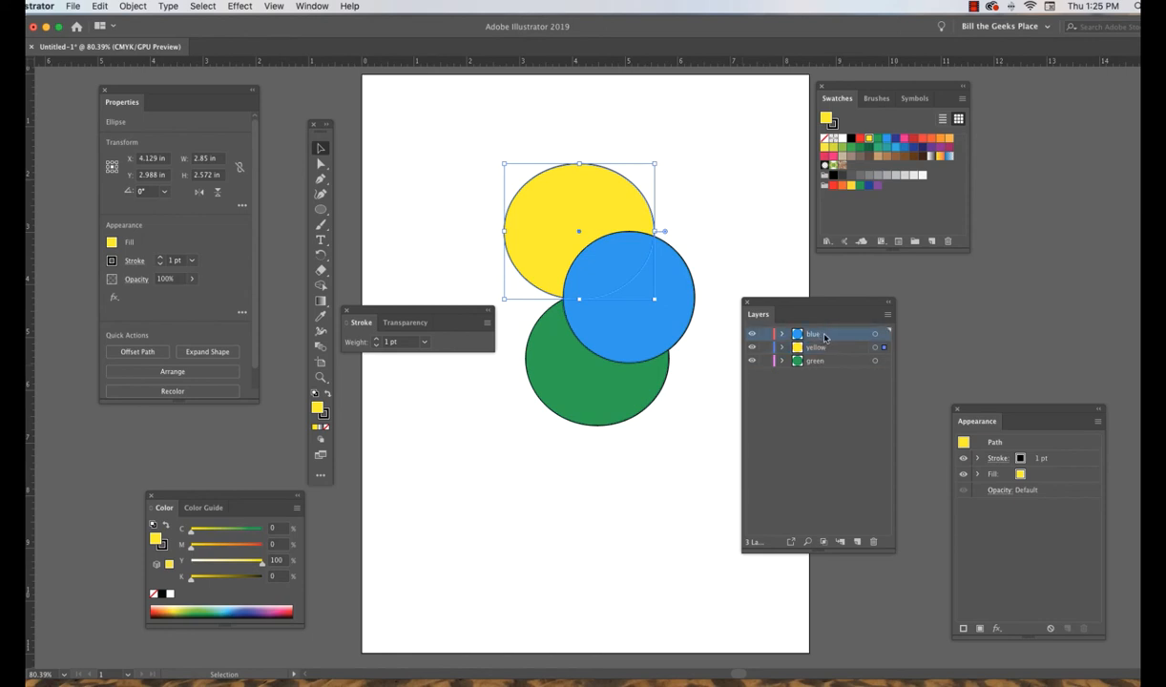
{"action": "left_click_drag", "start_coordinate": [825, 337], "coordinate": [826, 360]}
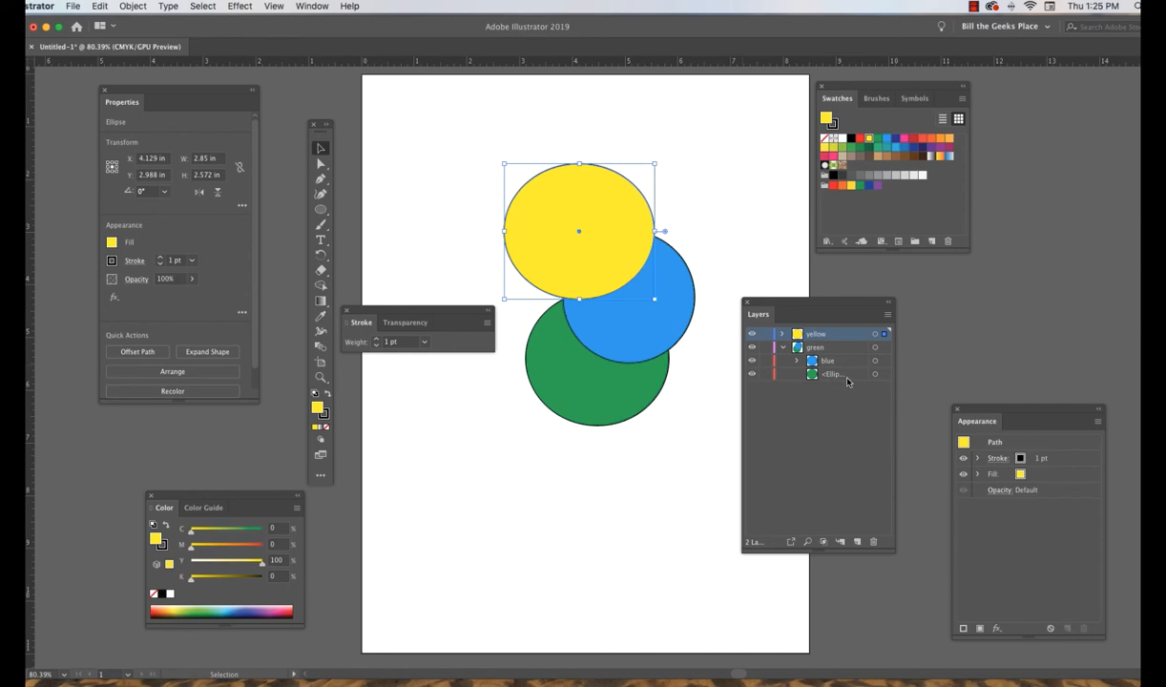
{"action": "key", "text": "super+z"}
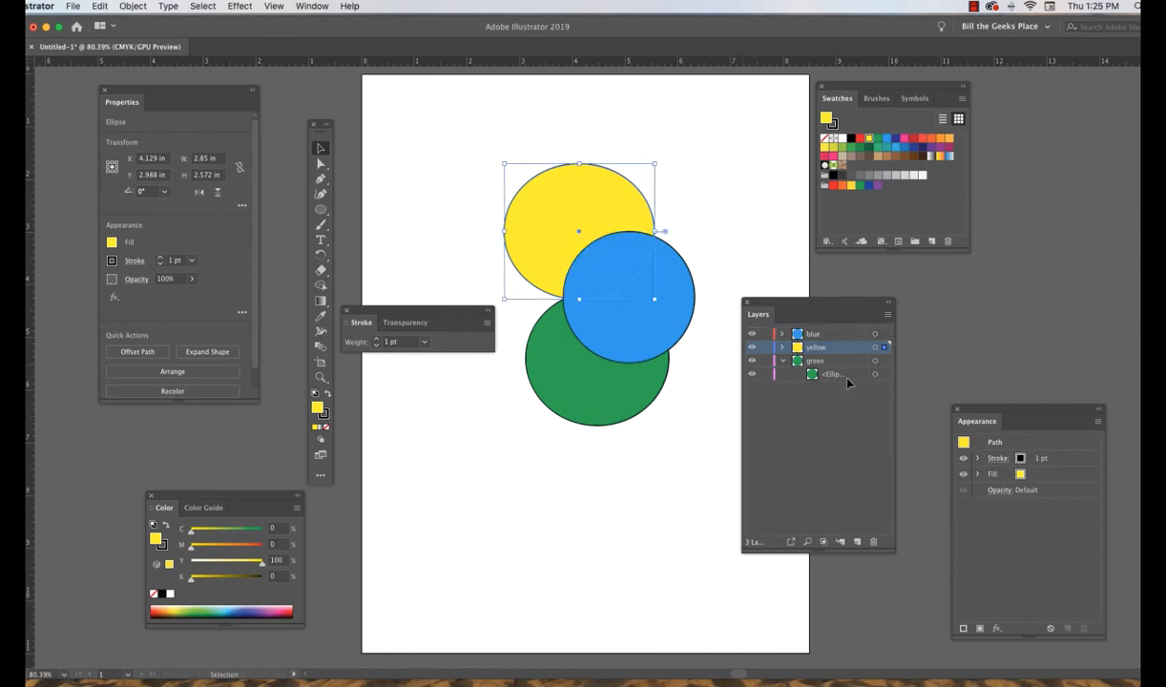
{"action": "left_click", "coordinate": [784, 361]}
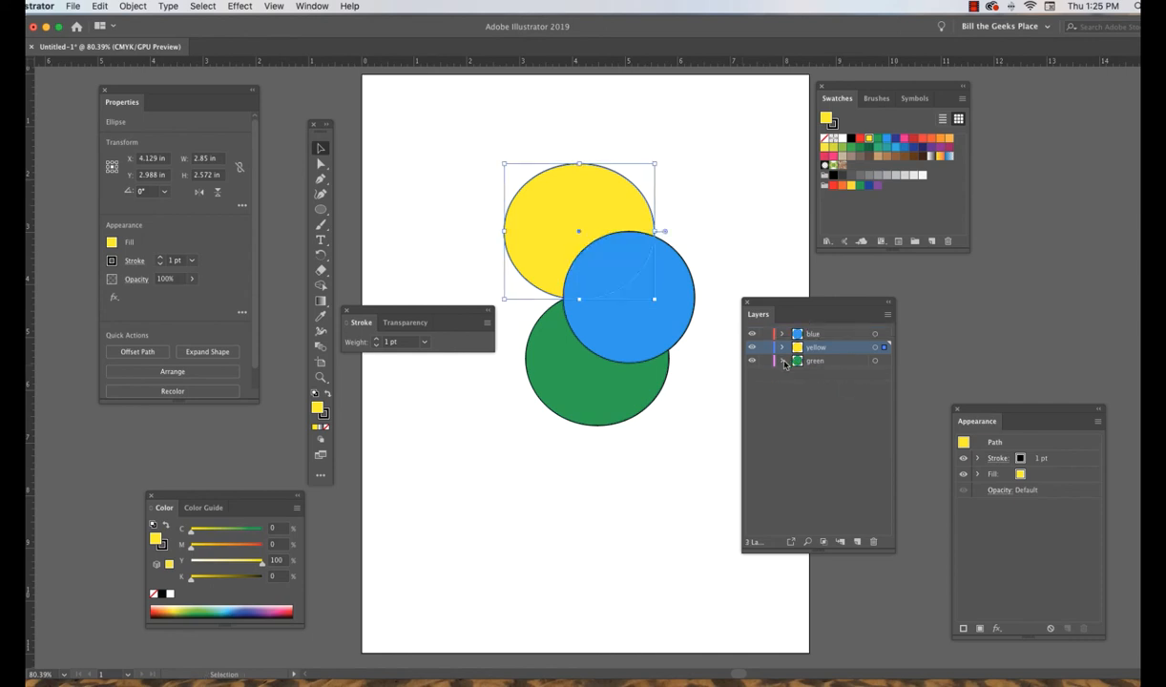
Step: Move the blue layer below the green layer to the end of the stacking order
{"action": "left_click", "coordinate": [827, 336]}
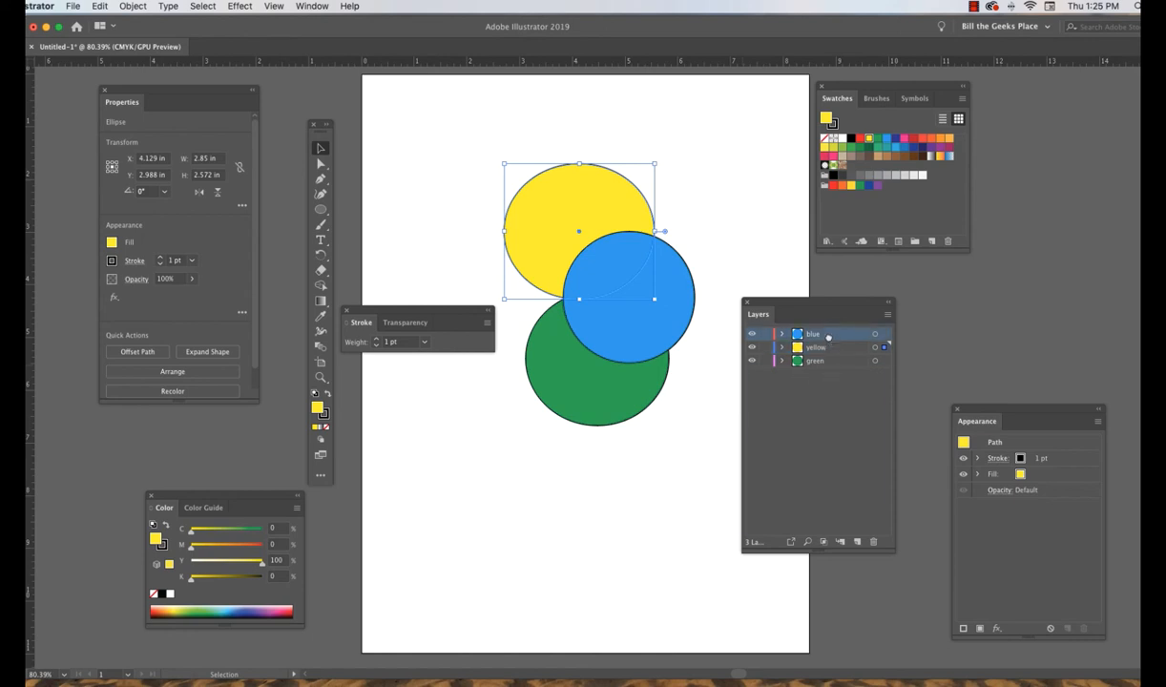
{"action": "left_click_drag", "start_coordinate": [828, 336], "coordinate": [828, 372]}
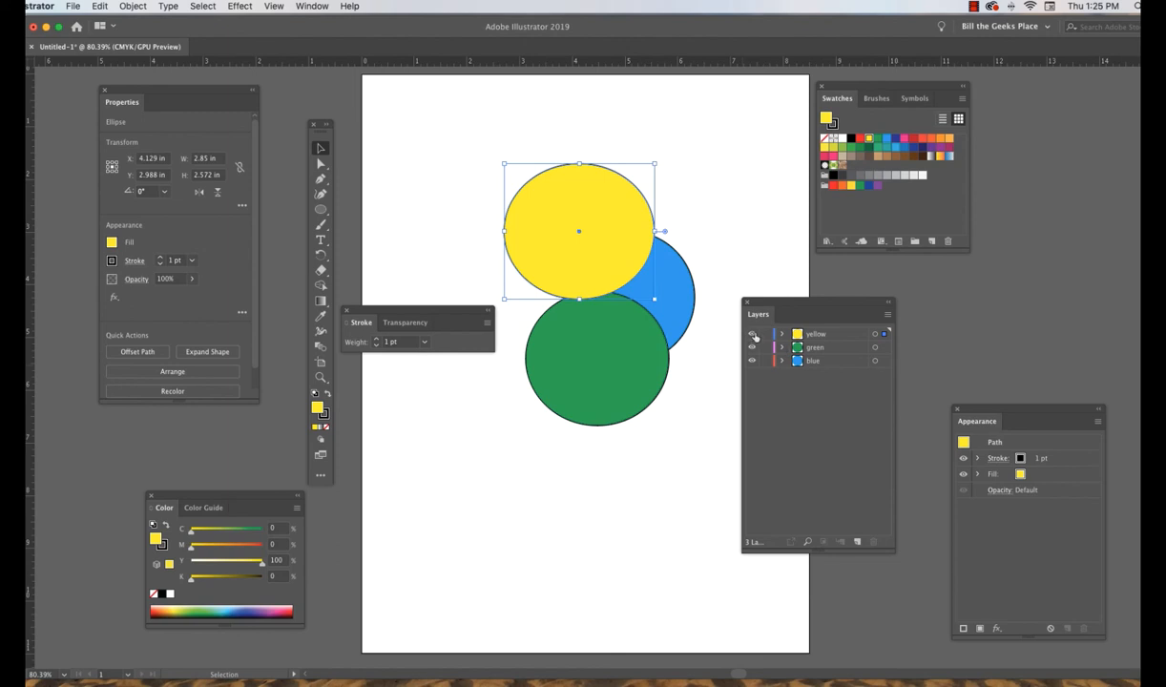
Step: Create a new layer named background and move it below the blue layer
{"action": "left_click", "coordinate": [823, 363]}
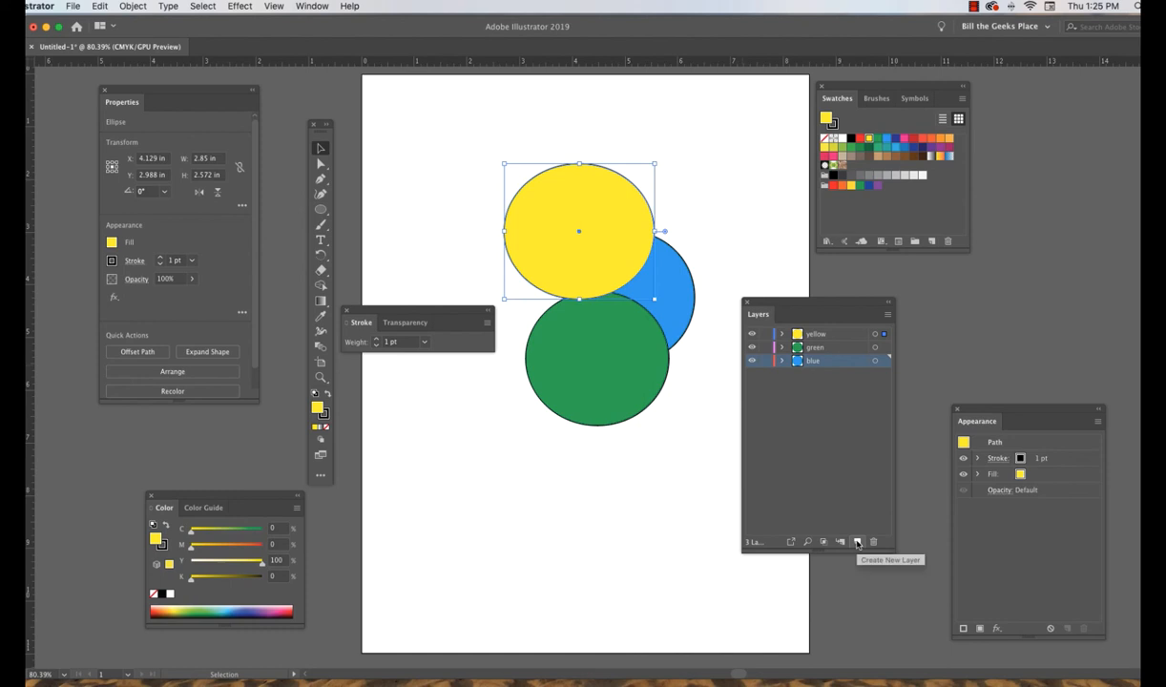
{"action": "left_click", "coordinate": [857, 543]}
{"action": "double_click", "coordinate": [817, 362]}
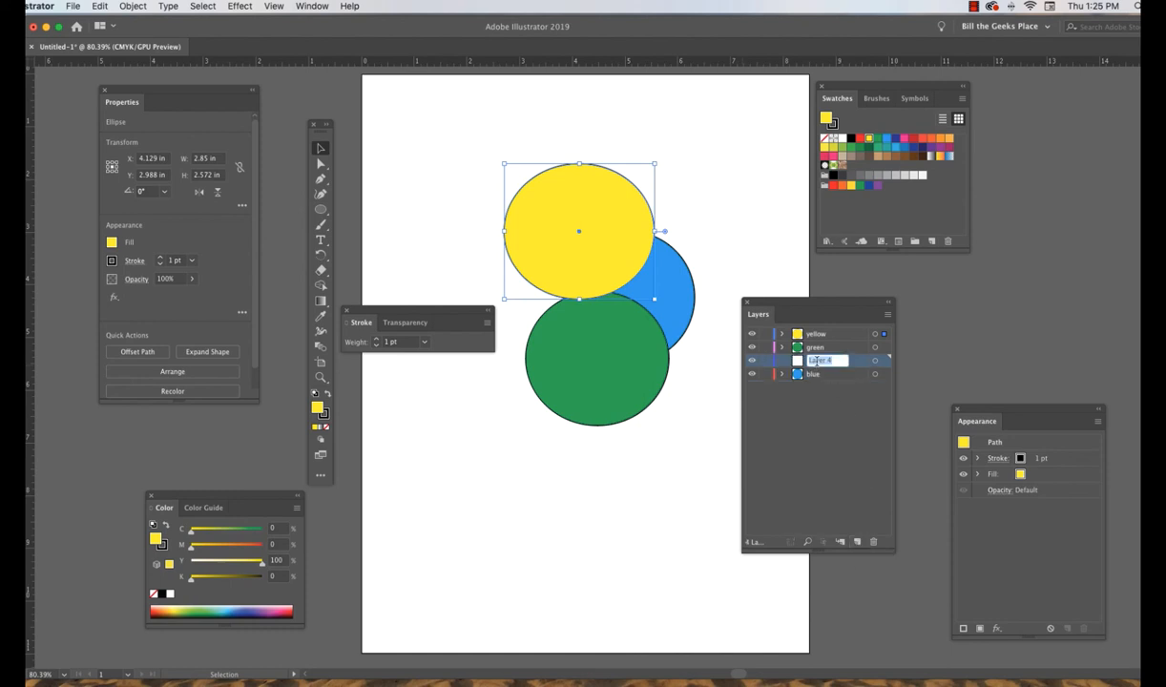
{"action": "type", "text": "round"}
{"action": "left_click", "coordinate": [836, 512]}
{"action": "left_click_drag", "start_coordinate": [848, 364], "coordinate": [848, 385]}
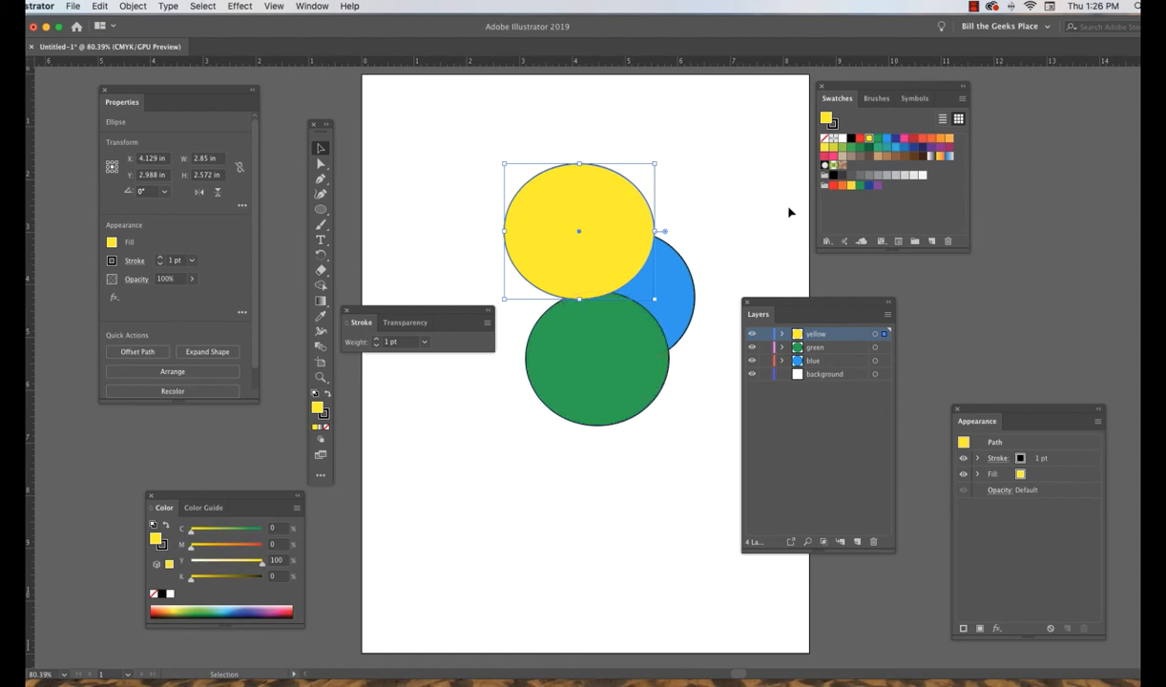
Step: Draw a gray ellipse about 6.92 by 9.96 in with a 40% black fill on the background layer, behind the three circles
{"action": "left_click", "coordinate": [773, 159]}
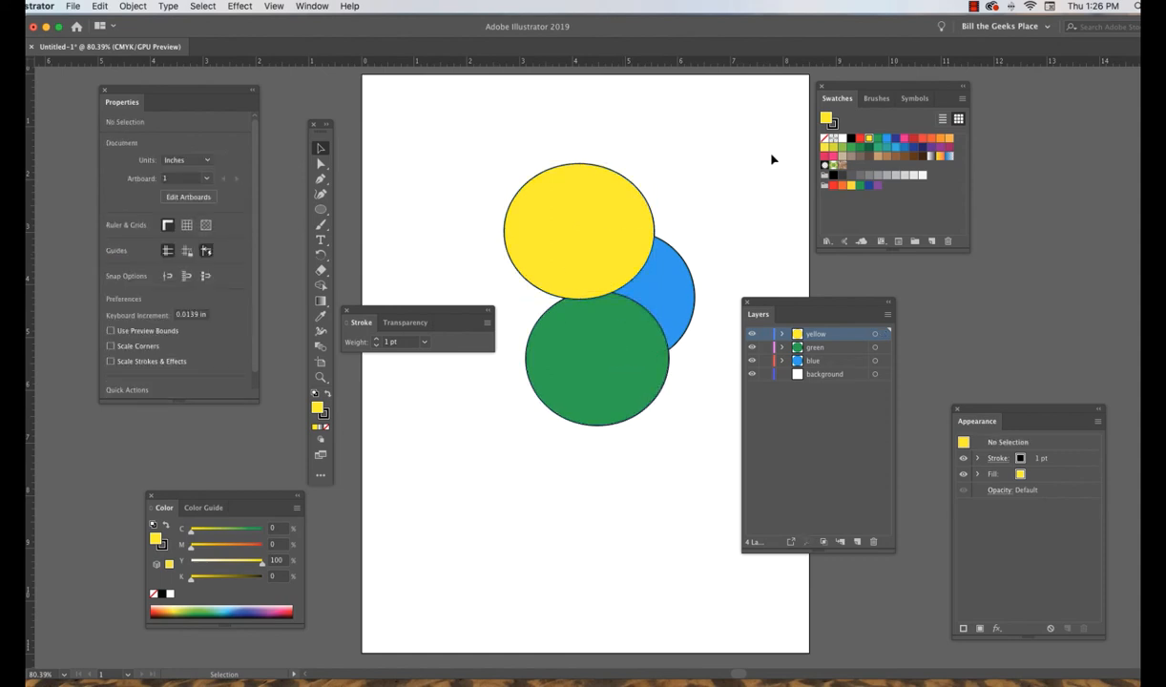
{"action": "left_click", "coordinate": [854, 378]}
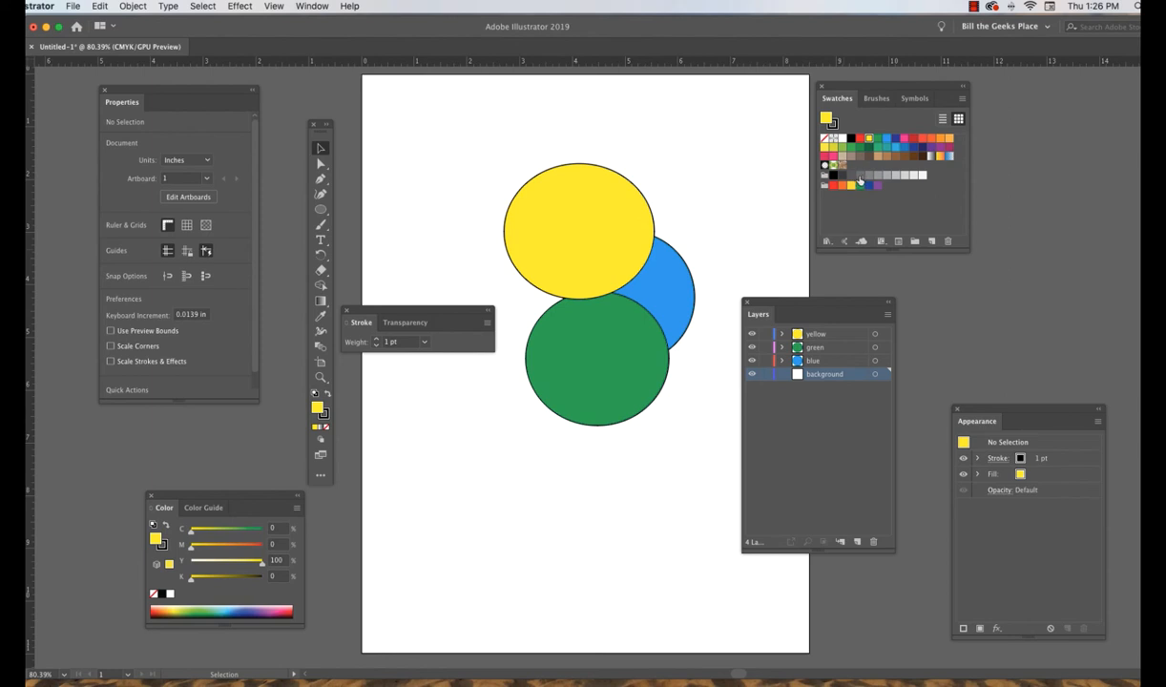
{"action": "left_click", "coordinate": [886, 177]}
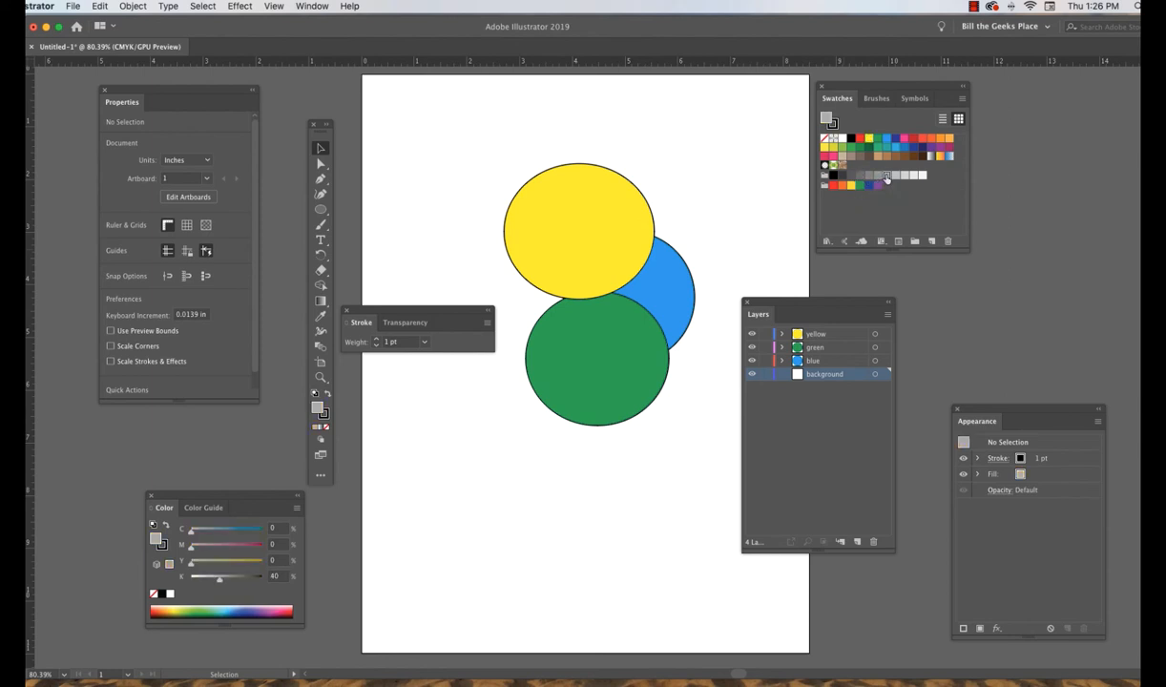
{"action": "left_click", "coordinate": [321, 210]}
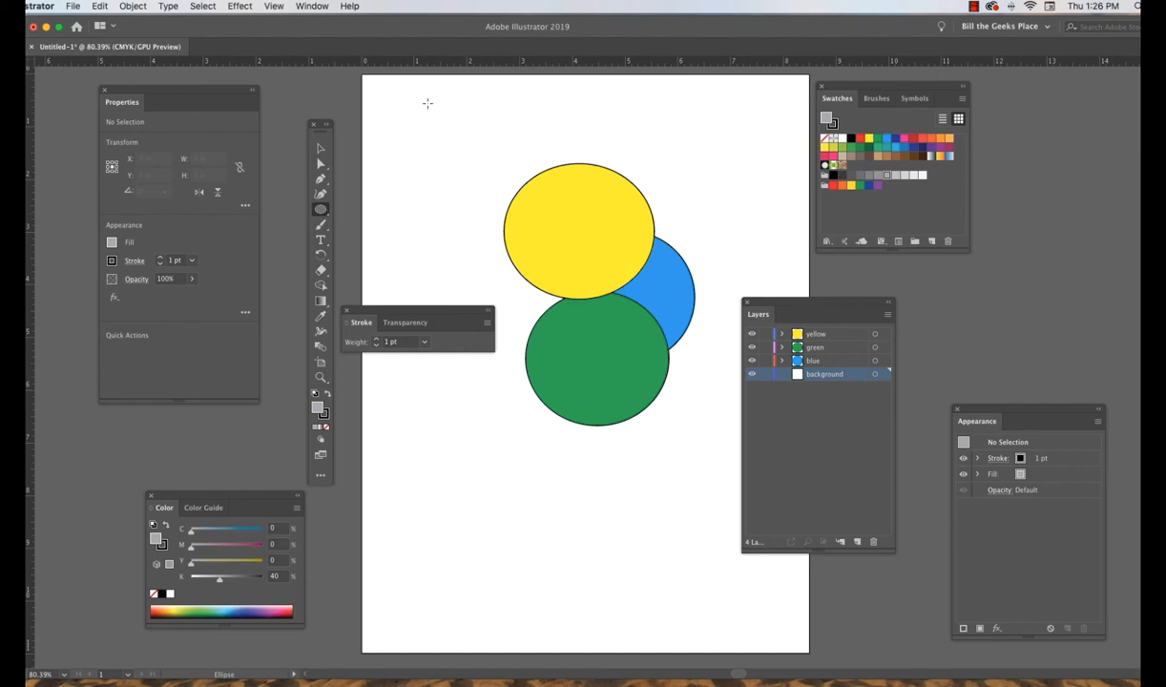
{"action": "left_click_drag", "start_coordinate": [405, 95], "coordinate": [770, 622]}
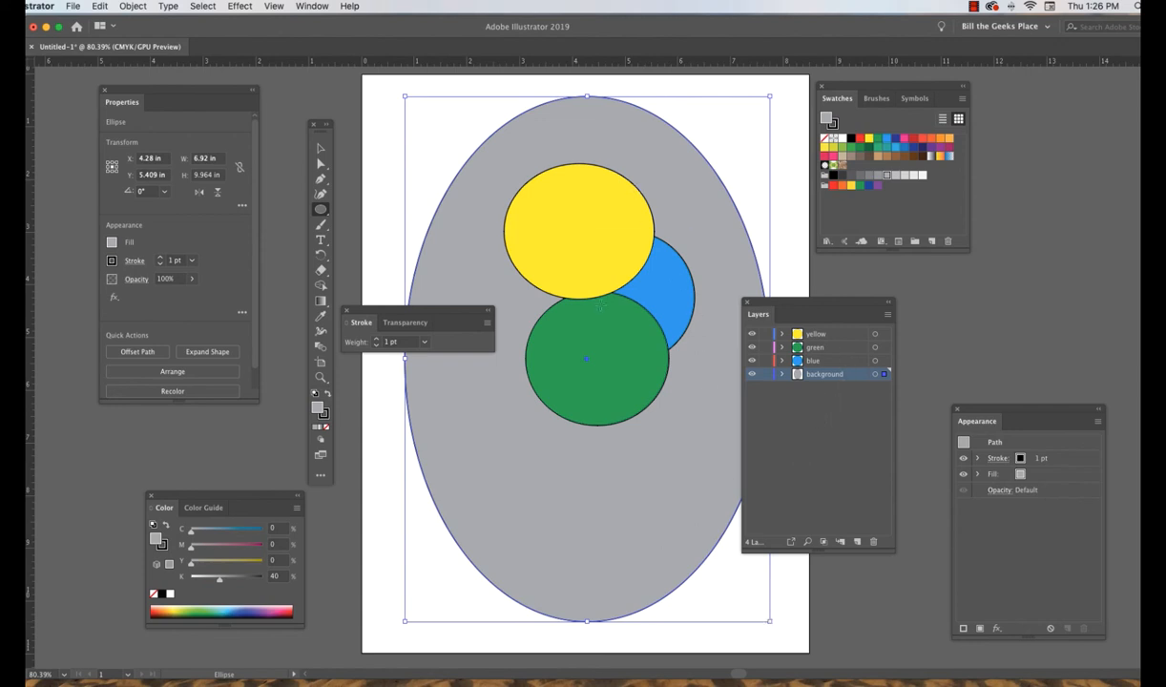
Step: Select and deselect the gray ellipse on the artboard, and lock the background layer
{"action": "left_click", "coordinate": [320, 148]}
{"action": "left_click", "coordinate": [374, 390]}
{"action": "left_click", "coordinate": [490, 401]}
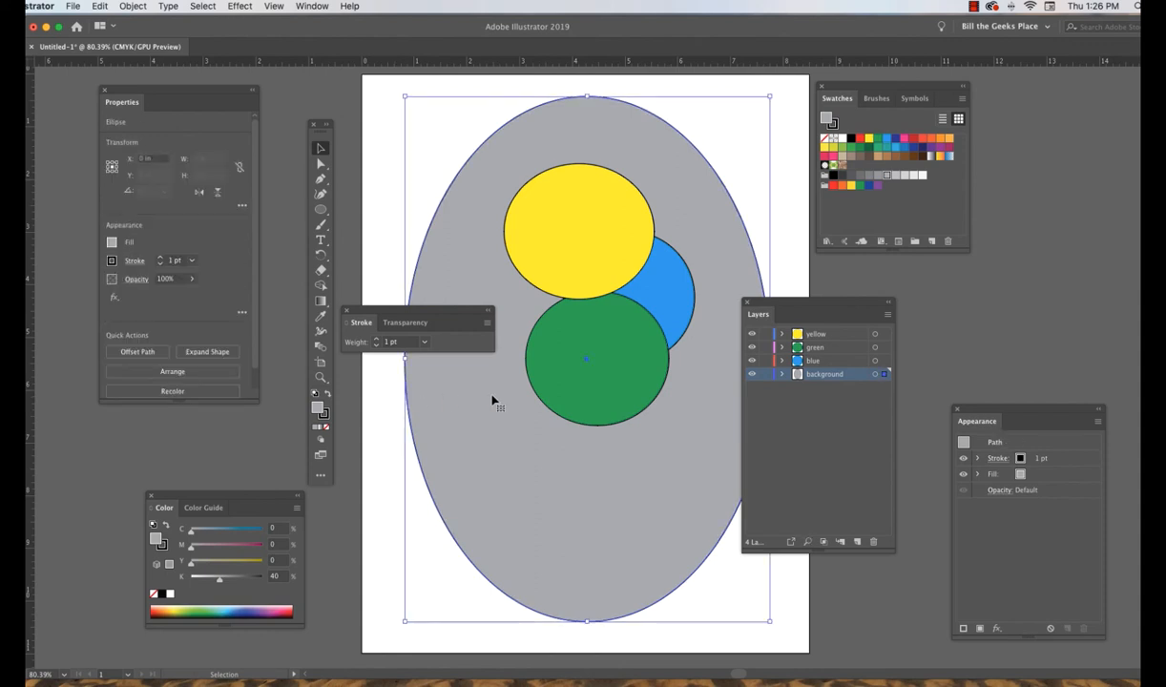
{"action": "left_click", "coordinate": [378, 391]}
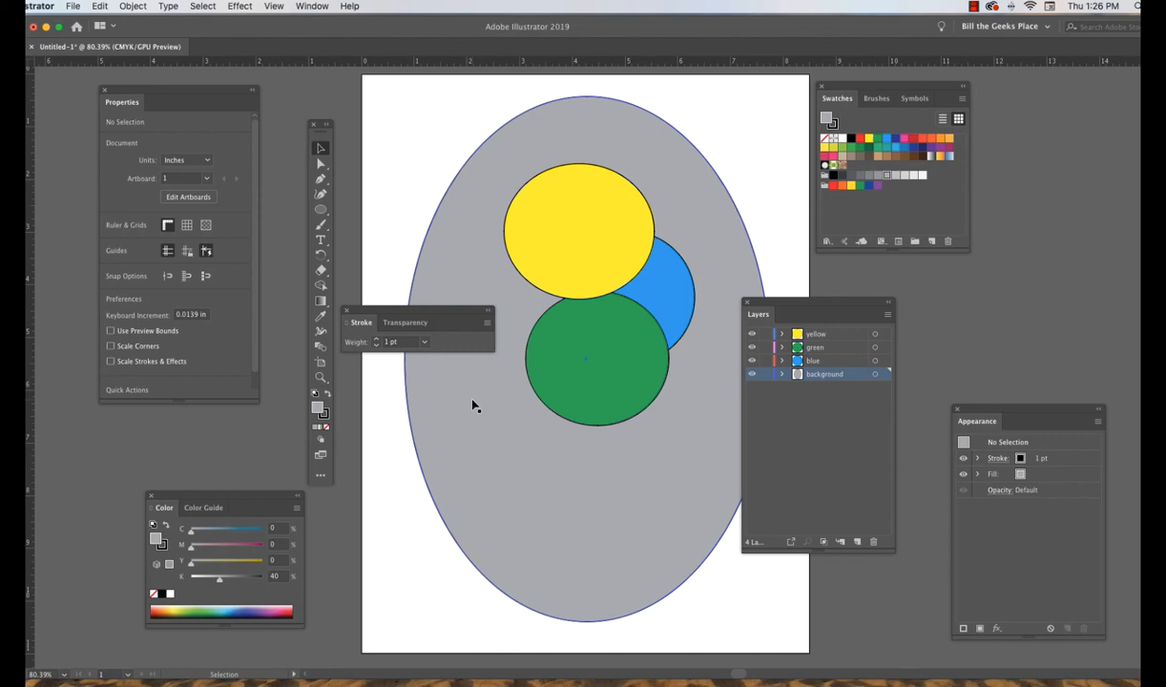
{"action": "left_click", "coordinate": [472, 405]}
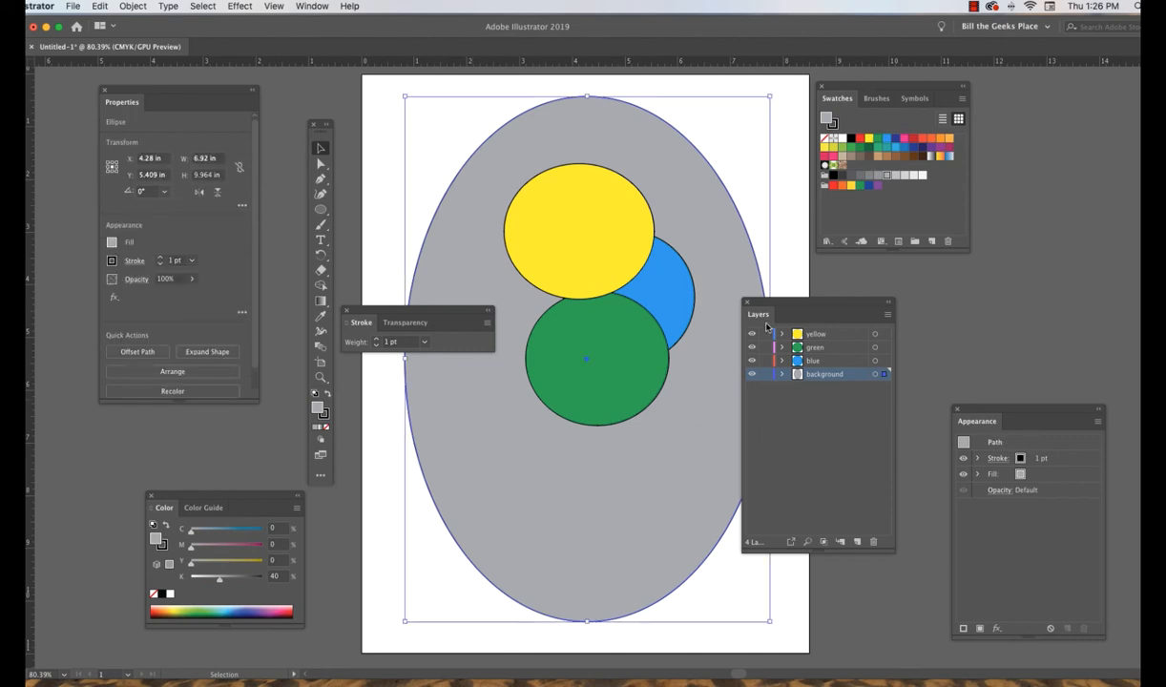
{"action": "left_click", "coordinate": [766, 376]}
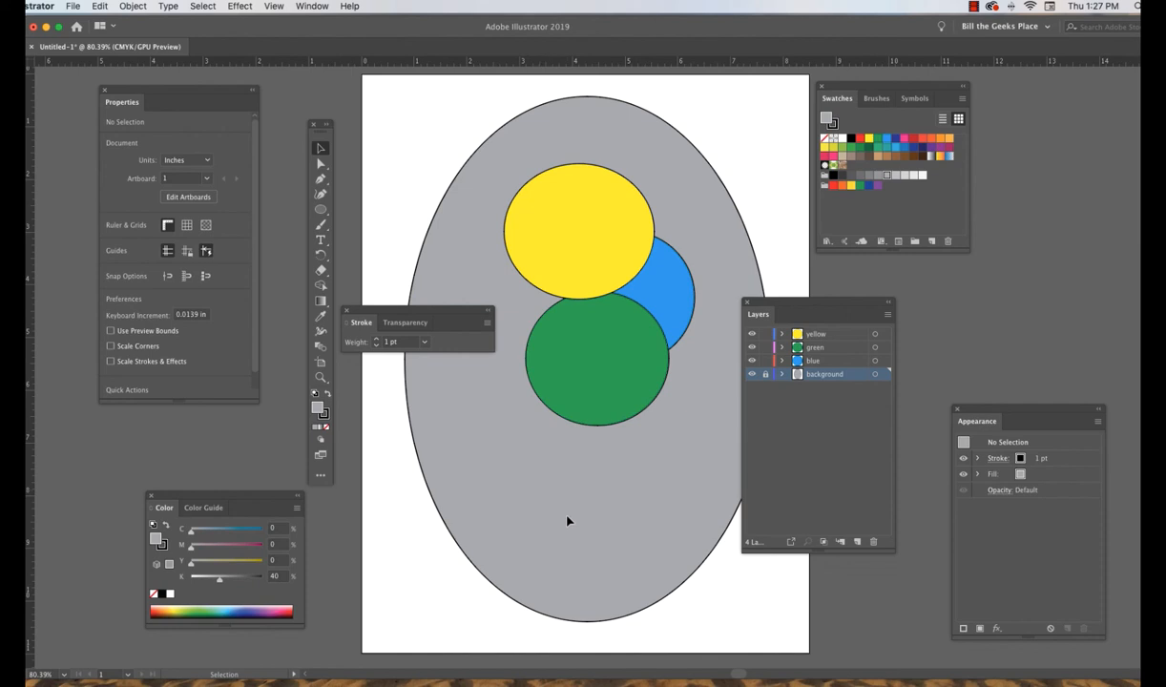
Step: Hide the yellow and green layers, select the blue layer, and show both hidden layers again
{"action": "scroll", "coordinate": [567, 515], "scroll_direction": "right", "scroll_amount": 1}
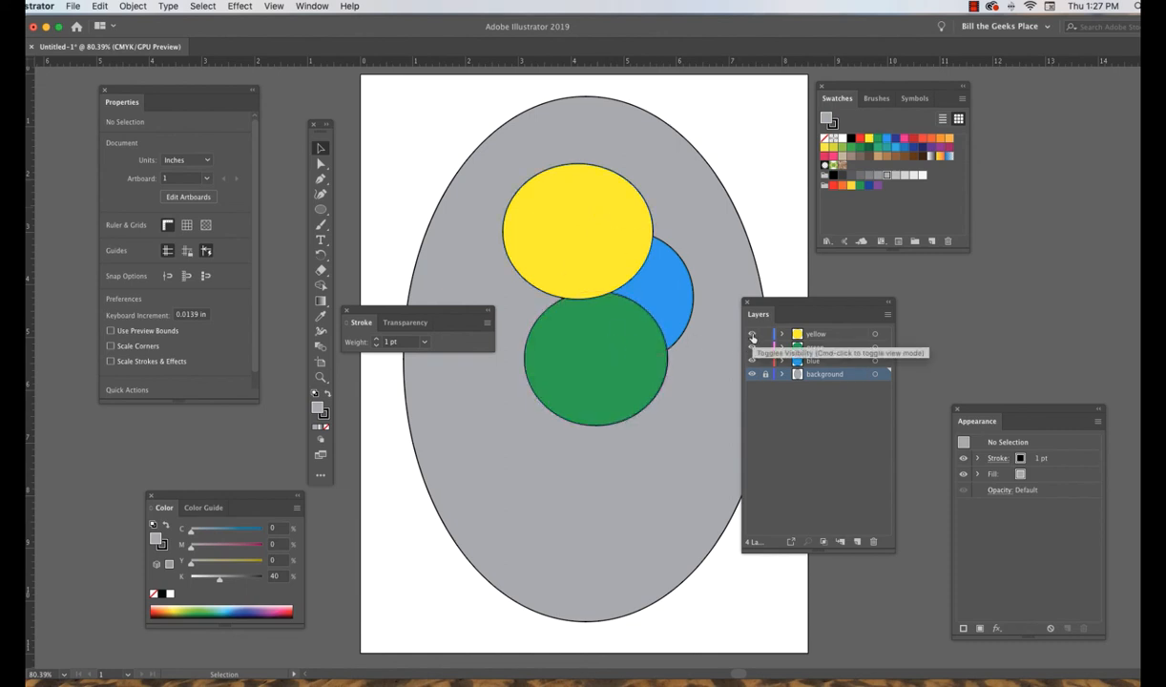
{"action": "left_click", "coordinate": [752, 335]}
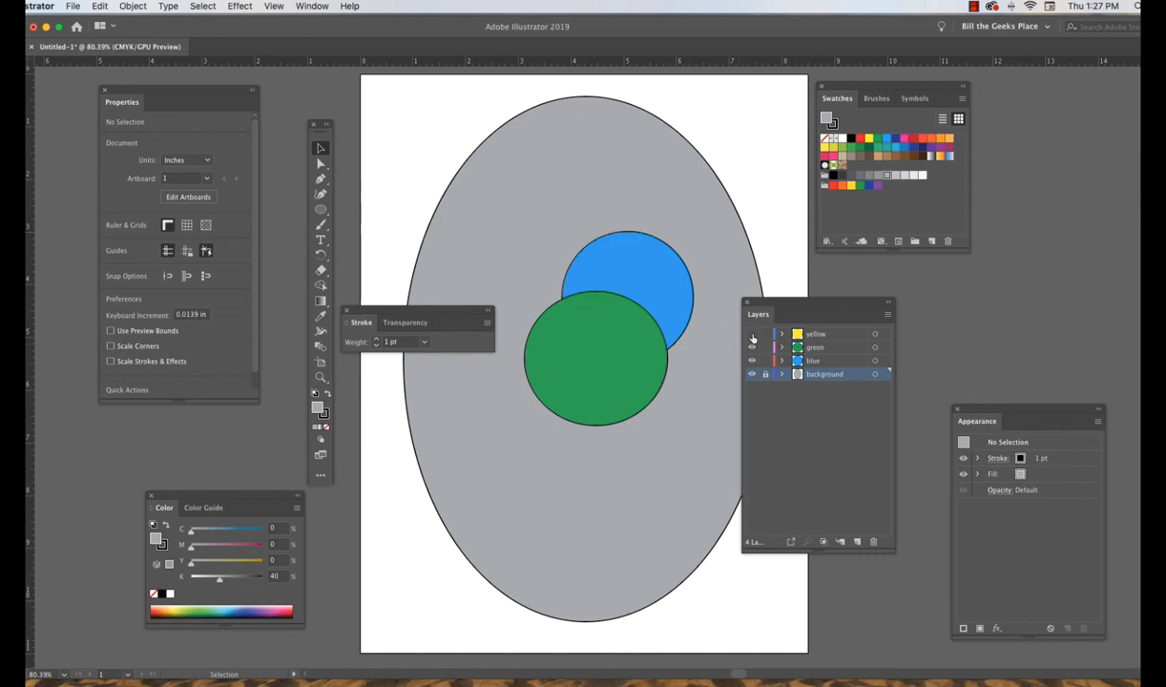
{"action": "left_click", "coordinate": [752, 348]}
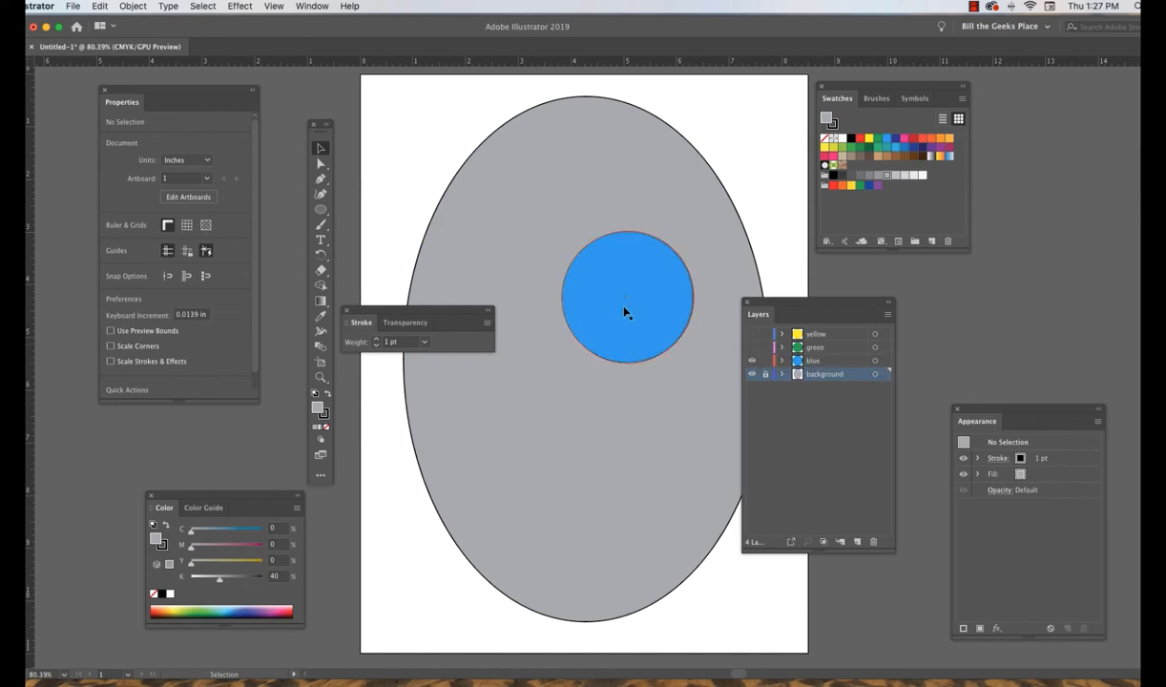
{"action": "left_click", "coordinate": [837, 360]}
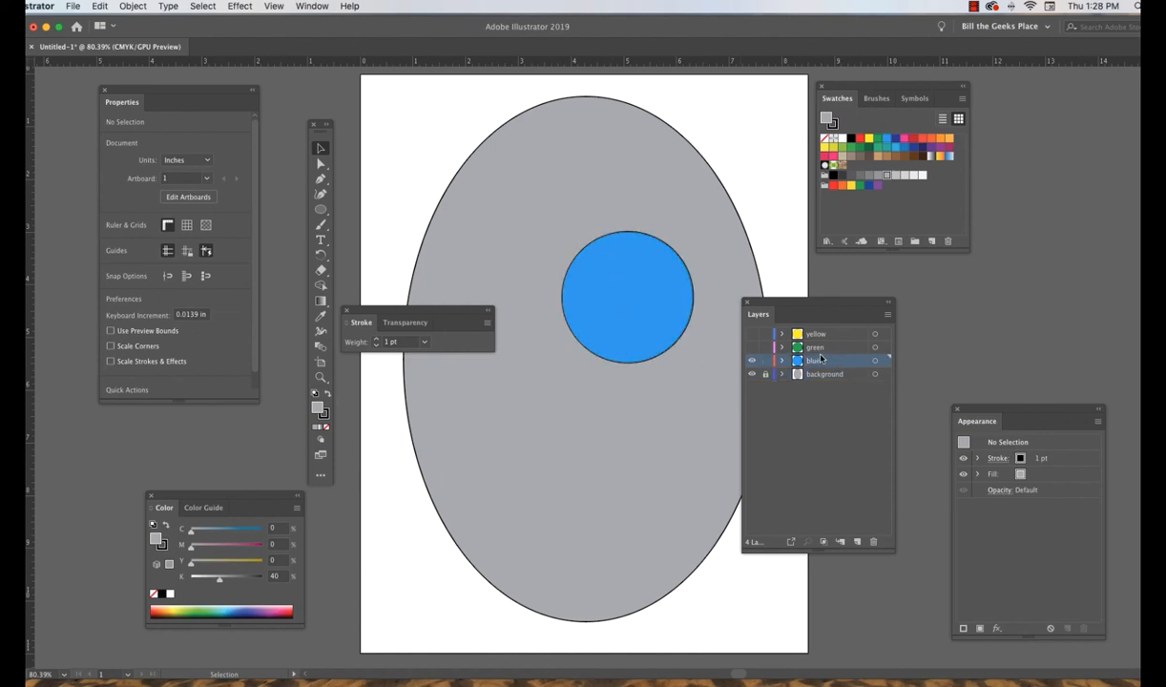
{"action": "left_click", "coordinate": [751, 347]}
{"action": "left_click", "coordinate": [751, 334]}
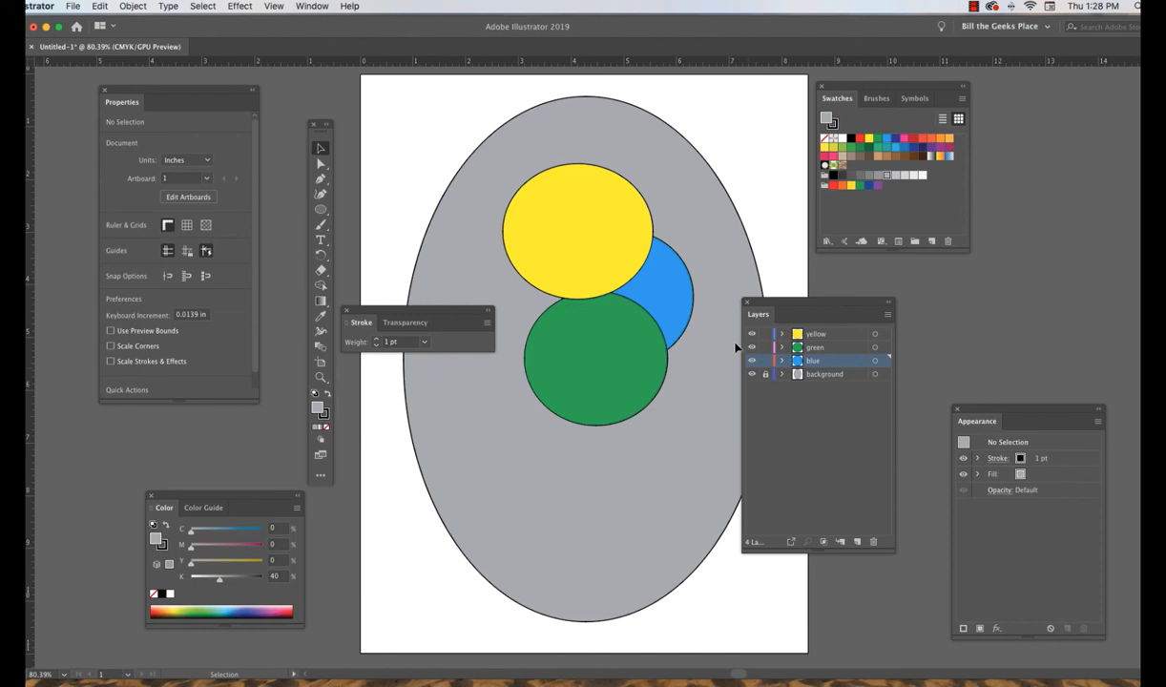
Step: Place three overlapping copies of the green ellipse below the original and expand the green layer
{"action": "left_click", "coordinate": [622, 351]}
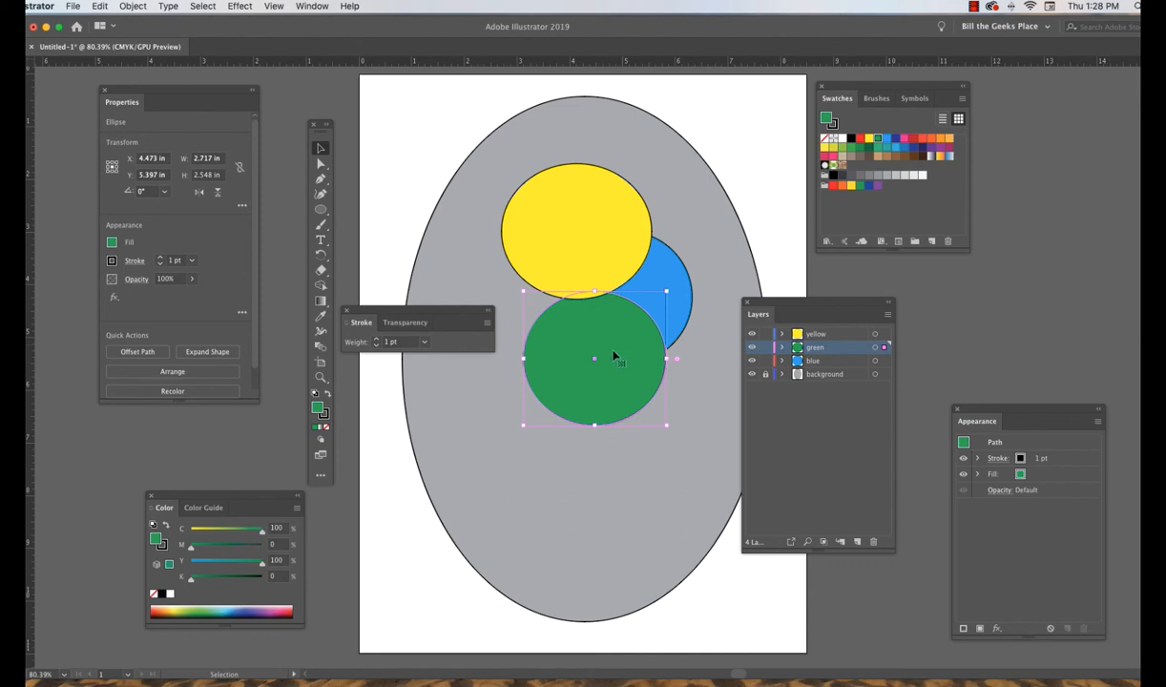
{"action": "left_click_drag", "start_coordinate": [616, 356], "coordinate": [538, 508]}
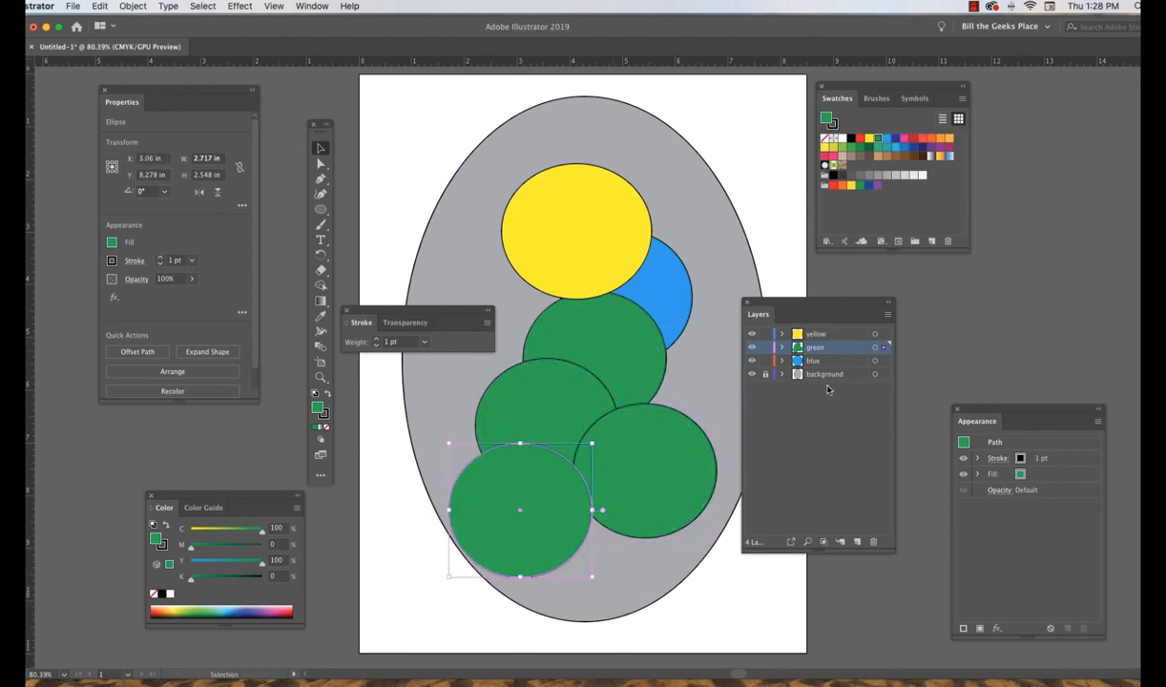
{"action": "left_click", "coordinate": [783, 349]}
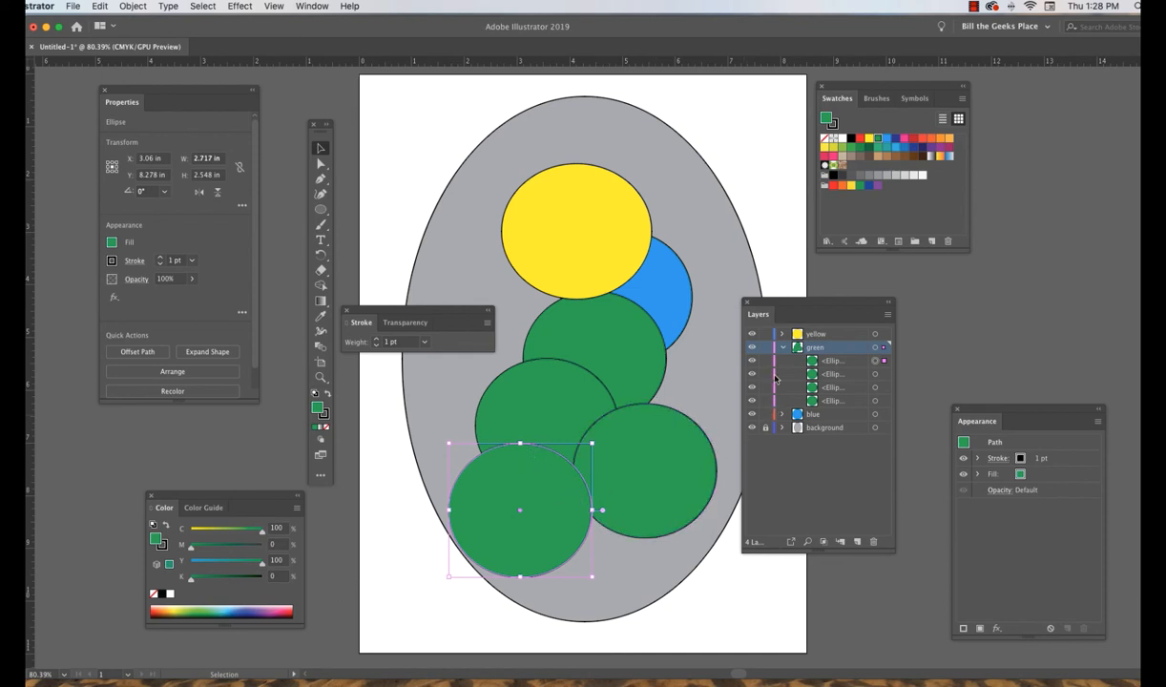
Step: Select the green ellipses one after another to identify their matching sublayers in the green layer
{"action": "left_click", "coordinate": [631, 440]}
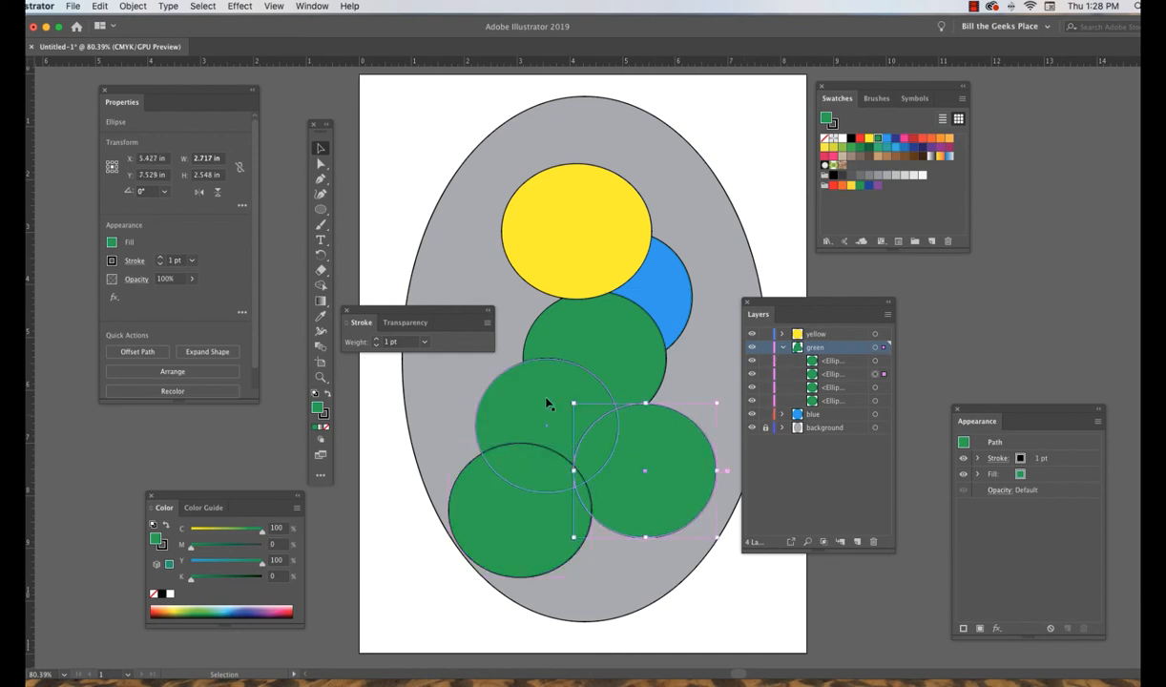
{"action": "left_click", "coordinate": [586, 374]}
{"action": "left_click", "coordinate": [594, 312]}
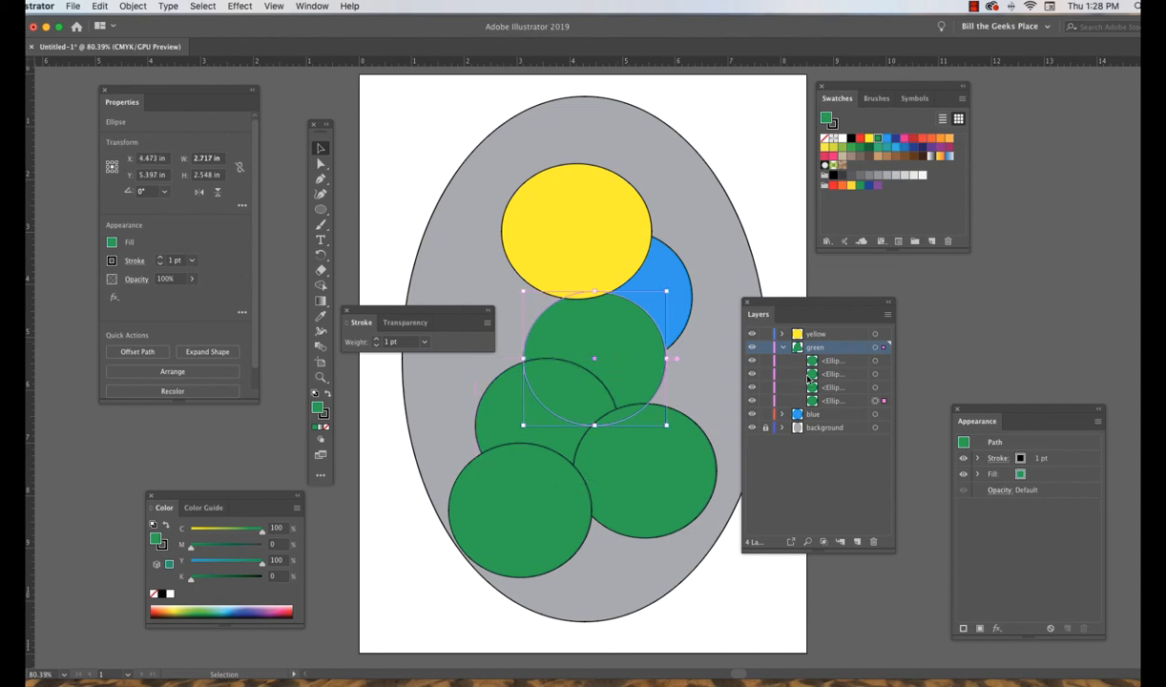
Step: Lock two green ellipse sublayers, hide three of the green ellipses, and restore all sublayers to visible and unlocked
{"action": "left_click", "coordinate": [766, 402]}
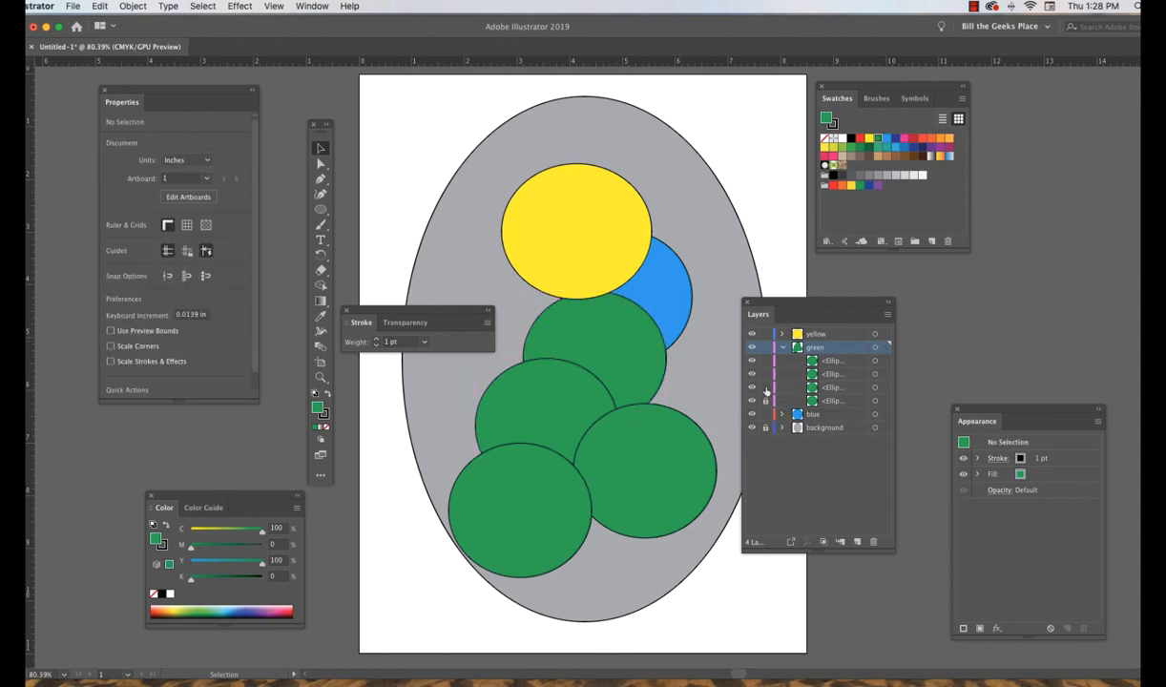
{"action": "left_click", "coordinate": [765, 388]}
{"action": "left_click", "coordinate": [753, 388]}
{"action": "left_click", "coordinate": [752, 401]}
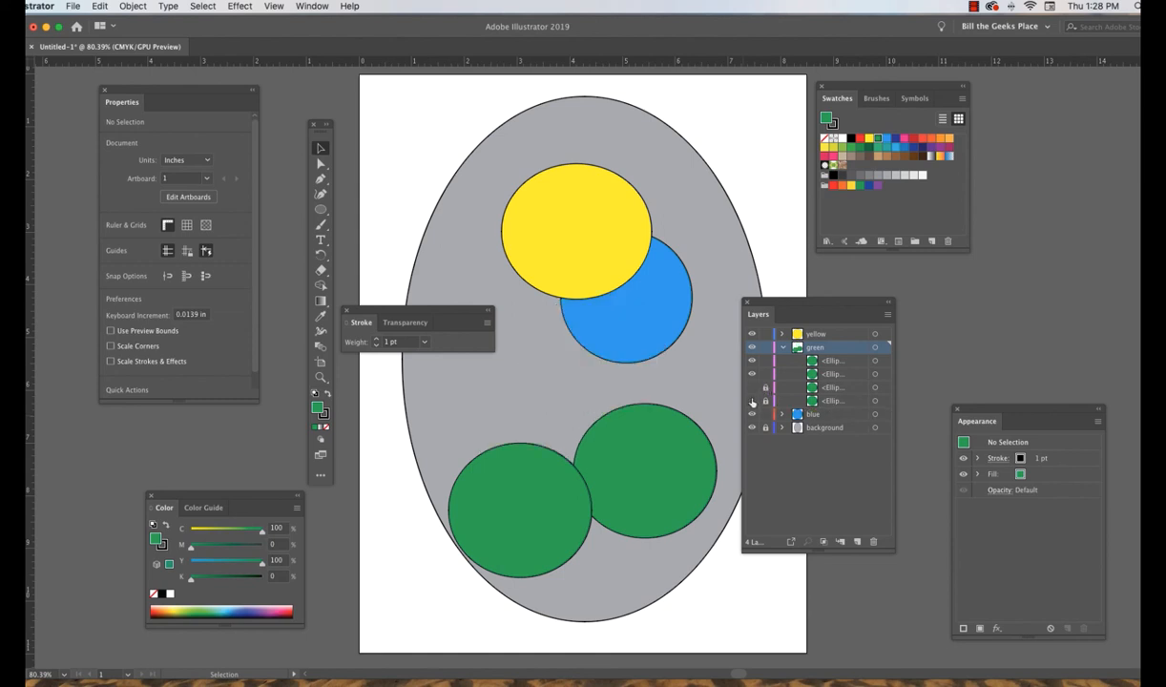
{"action": "left_click", "coordinate": [752, 374]}
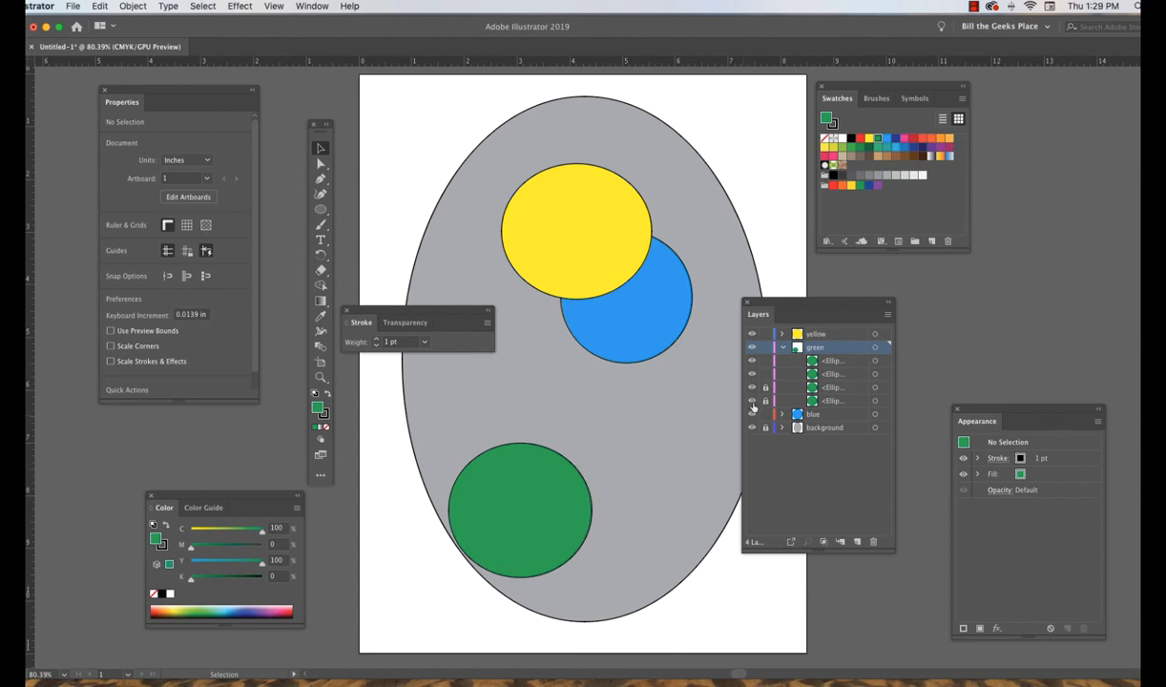
{"action": "left_click_drag", "start_coordinate": [752, 374], "coordinate": [752, 400]}
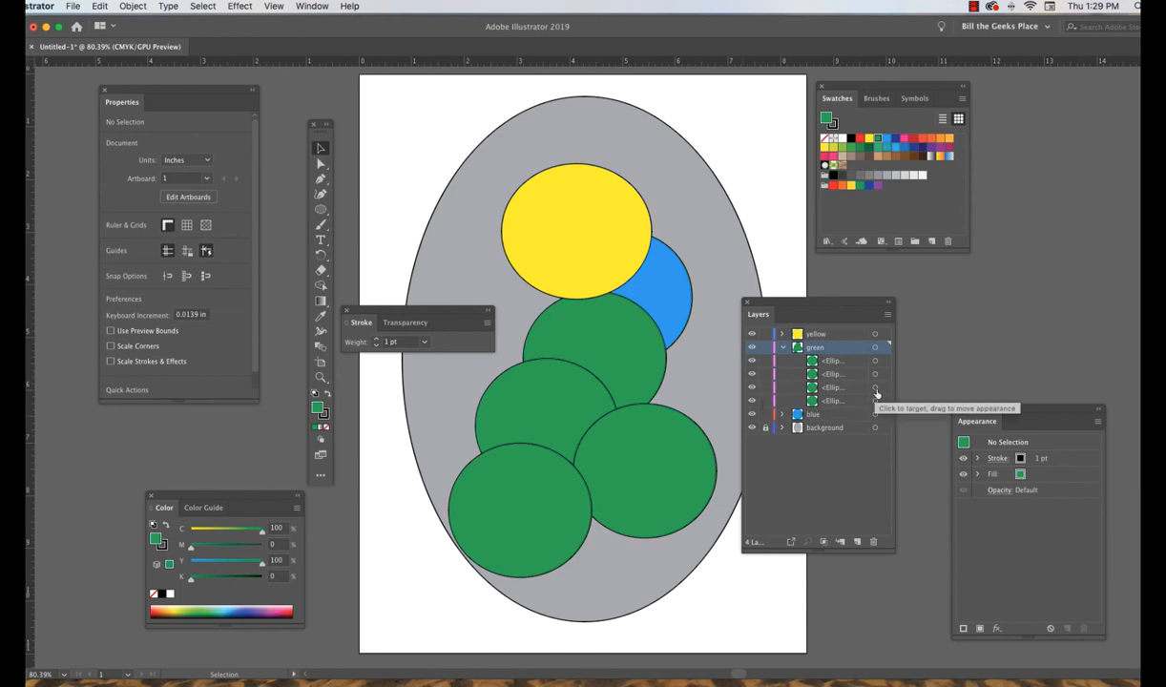
Step: Collapse the green layer and delete it together with its artwork
{"action": "left_click", "coordinate": [783, 348]}
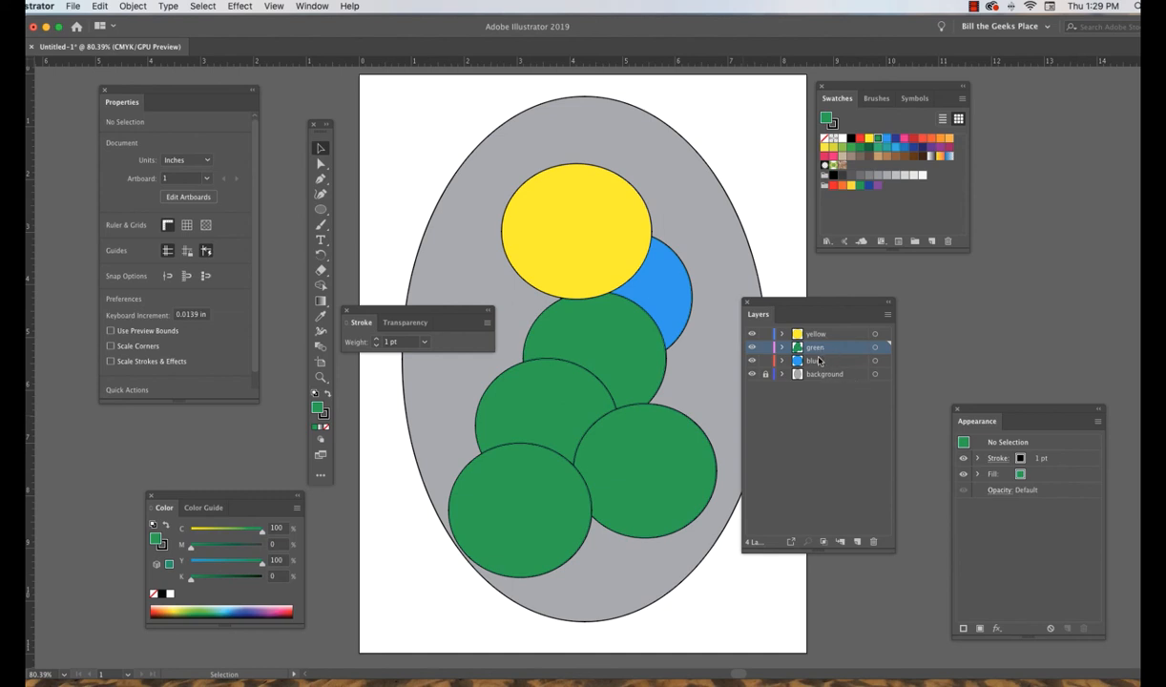
{"action": "left_click", "coordinate": [875, 543]}
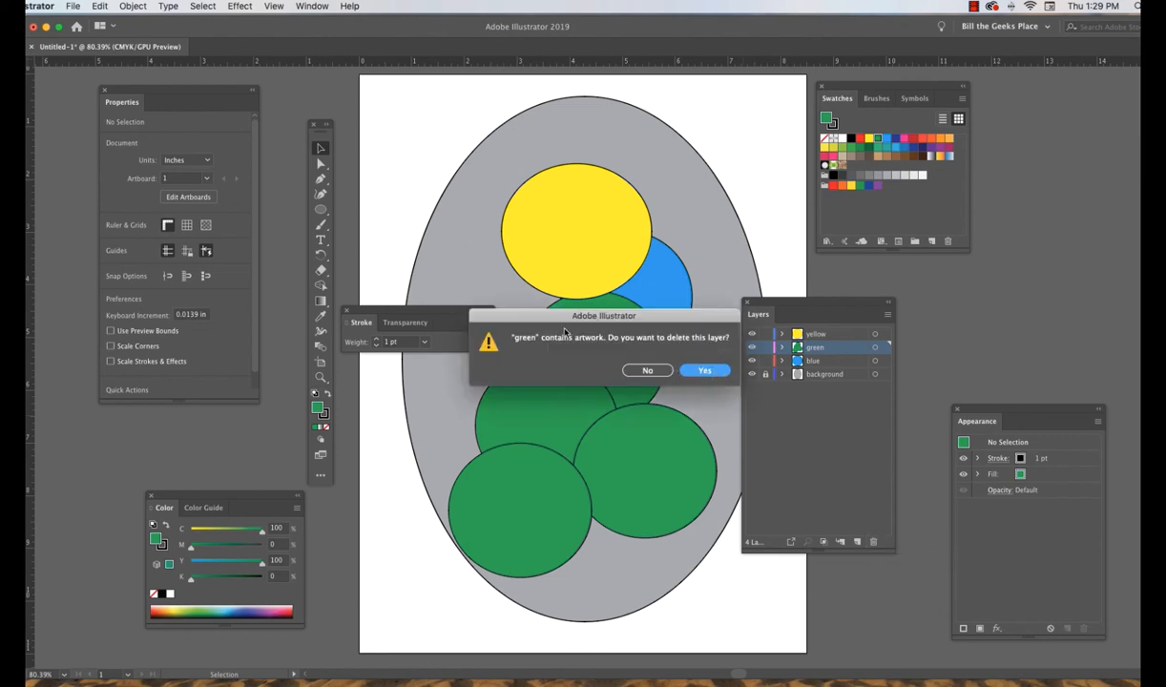
{"action": "left_click", "coordinate": [705, 372]}
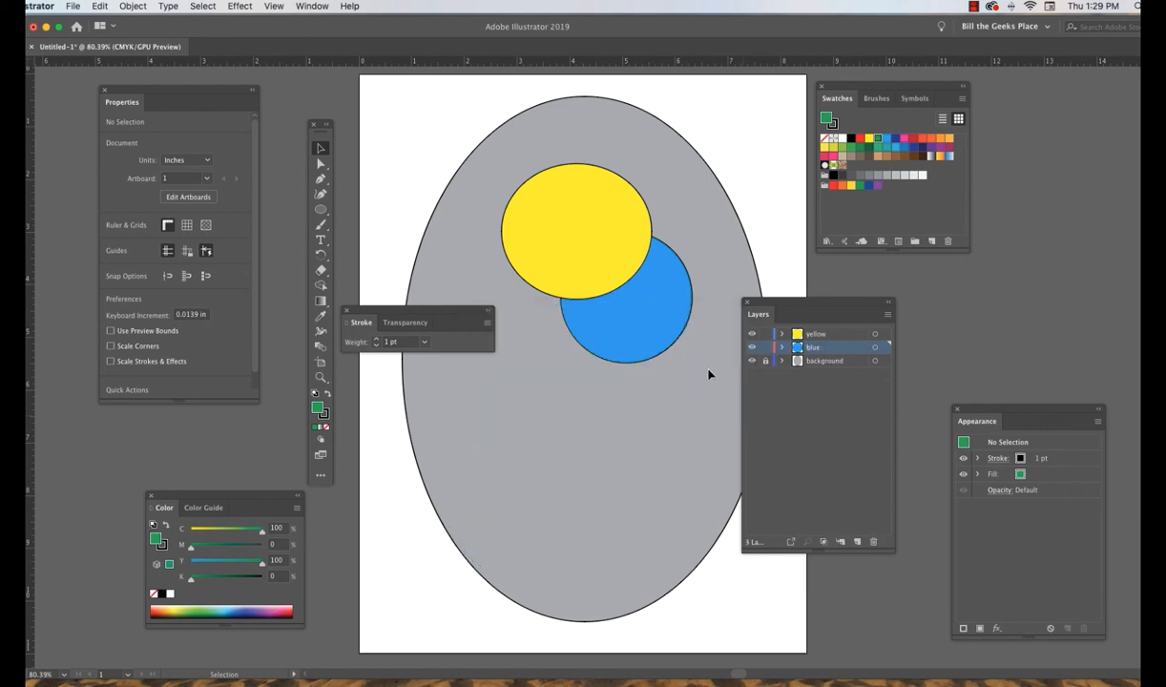